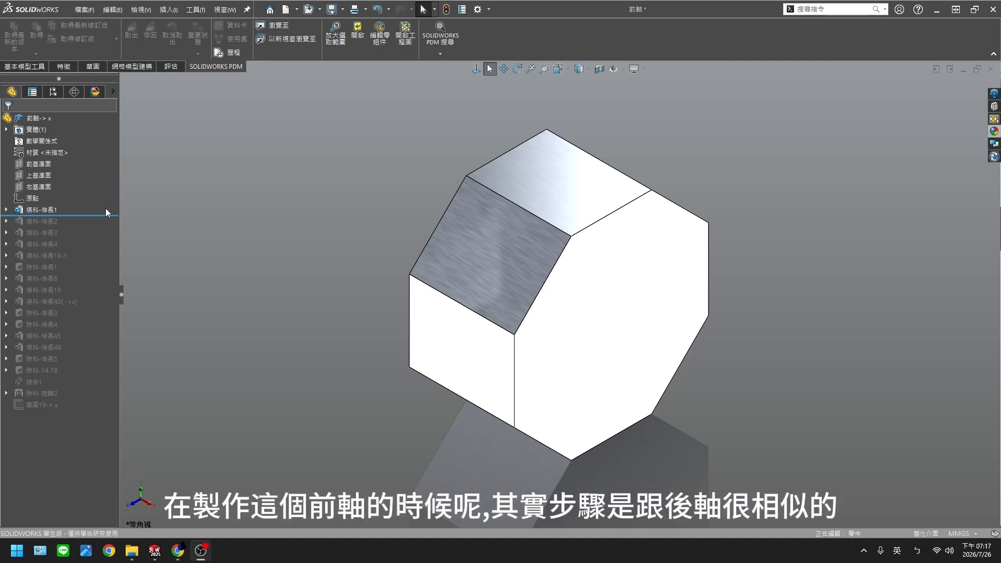
Roll the front axle part's feature history forward one feature at a time until 填料-伸長4 is included.
drag(96, 215, 107, 239)
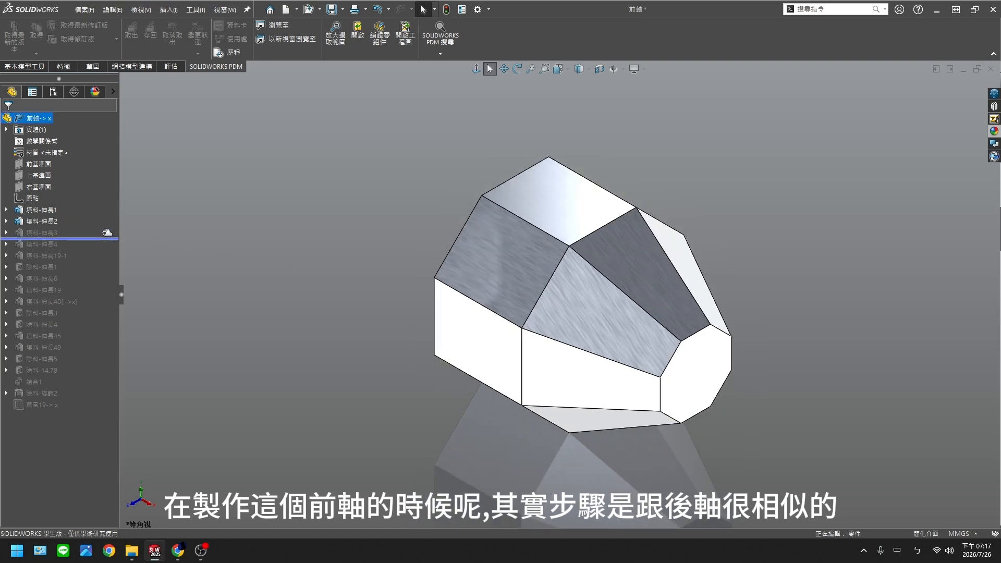
mouse_move(329, 286)
middle_down()
mouse_move(266, 297)
mouse_move(350, 326)
mouse_move(320, 292)
mouse_move(342, 283)
mouse_move(341, 301)
mouse_move(333, 284)
middle_up()
key(Escape)
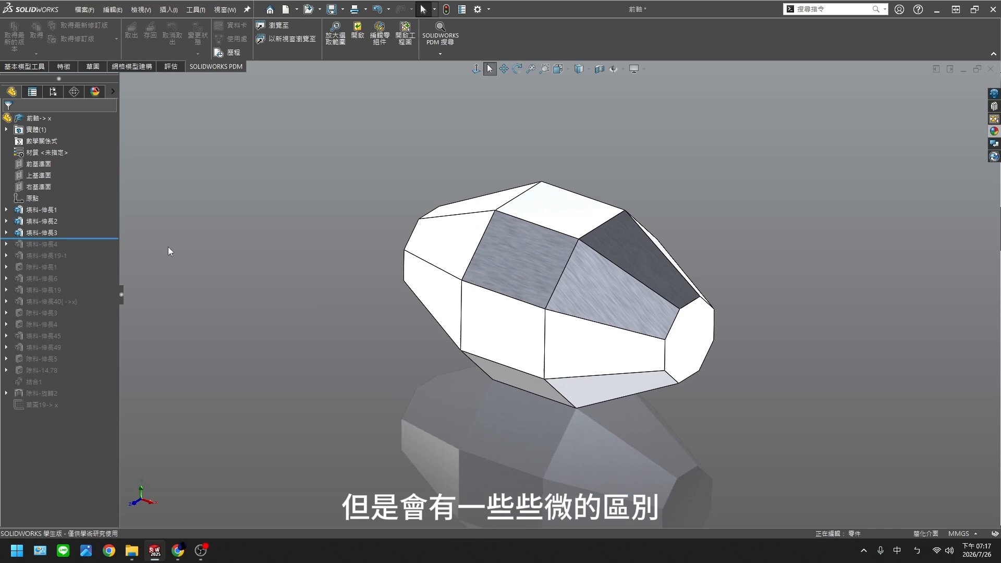
click(96, 238)
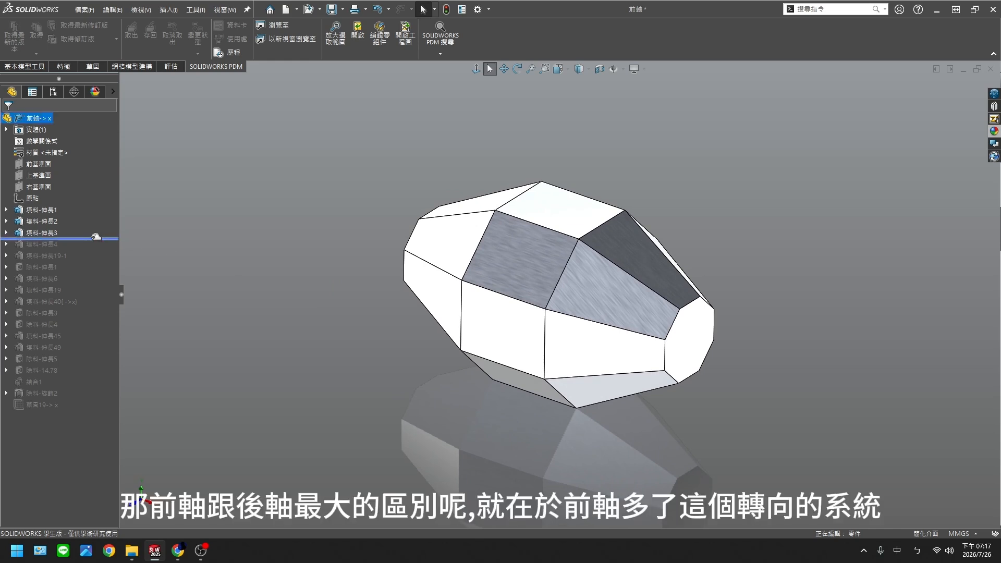
drag(96, 238, 89, 248)
scroll(286, 305, down, 2)
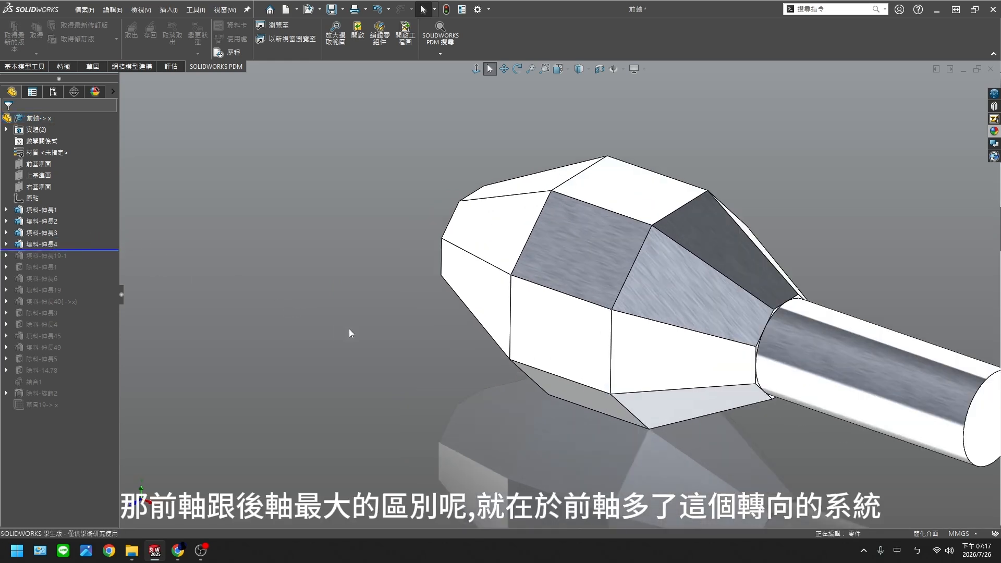
Advance the rollback position past 填料-伸長19-1 and 除料-伸長1 to include 填料-伸長6.
scroll(348, 333, up, 2)
ctrl+middle_drag(539, 374, 409, 346)
drag(106, 260, 107, 271)
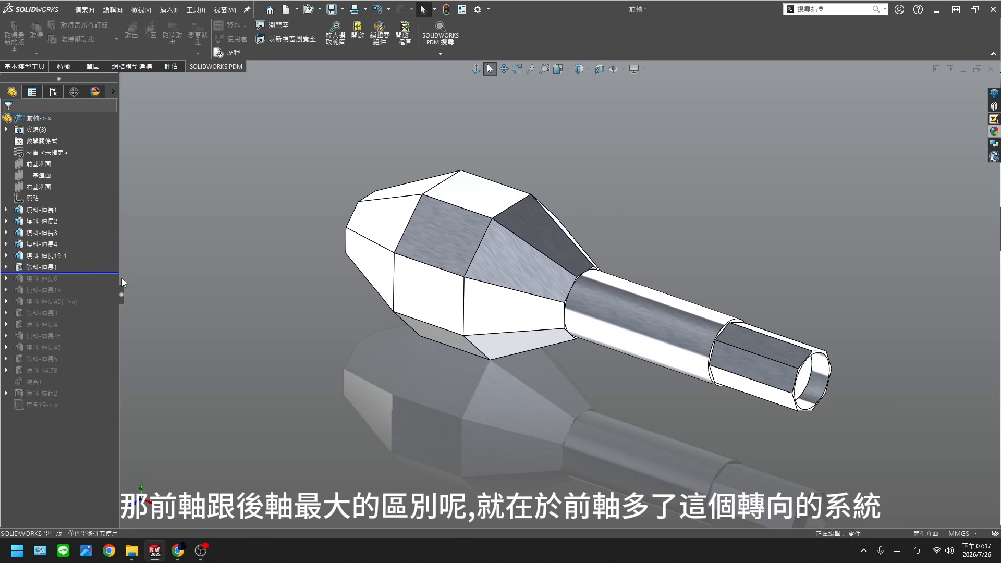
key(z)
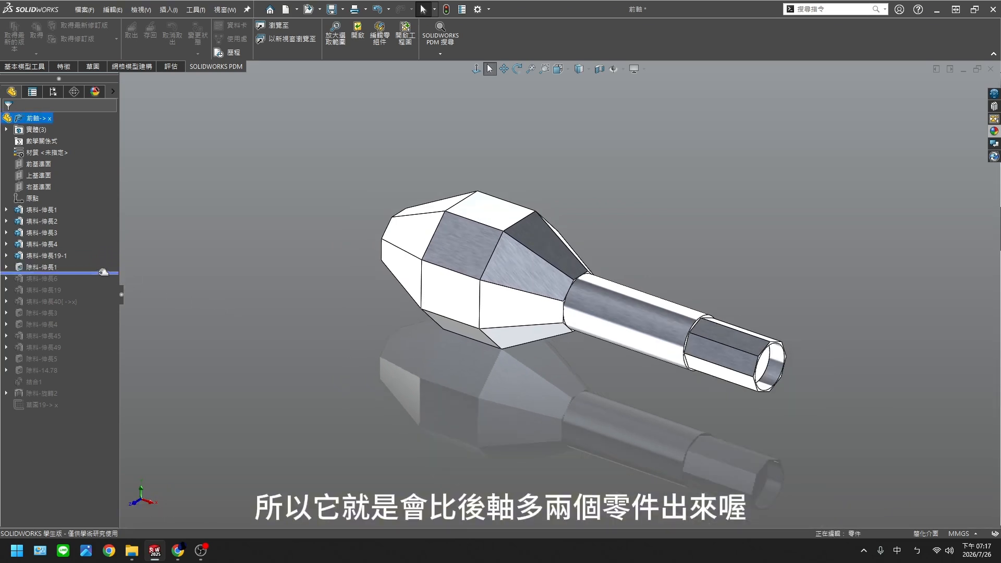
drag(103, 272, 99, 283)
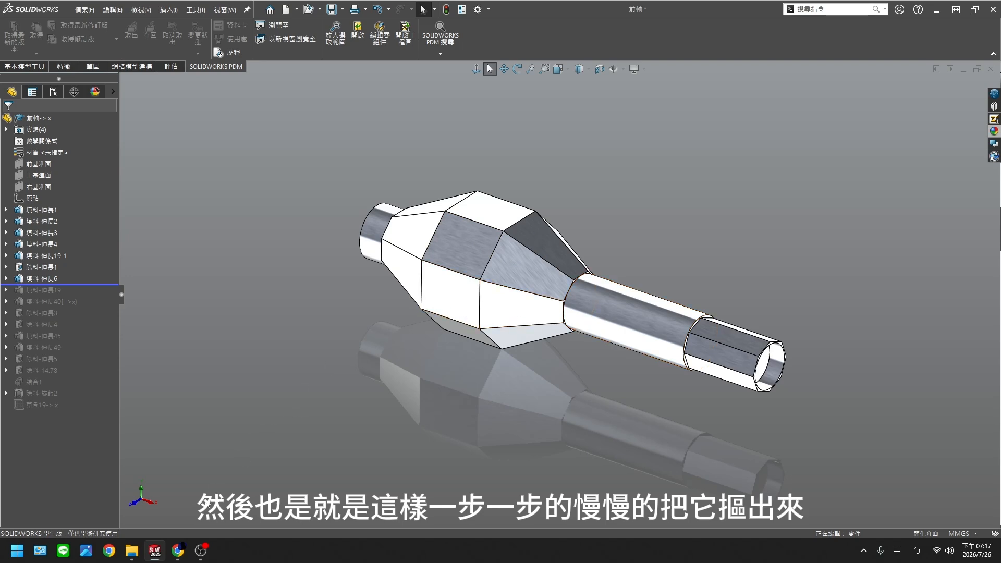
Switch to the browser and examine the enlarged product images of the 7075 Aluminum Front Axle Housing for Wizard TKO-10.
mouse_move(179, 553)
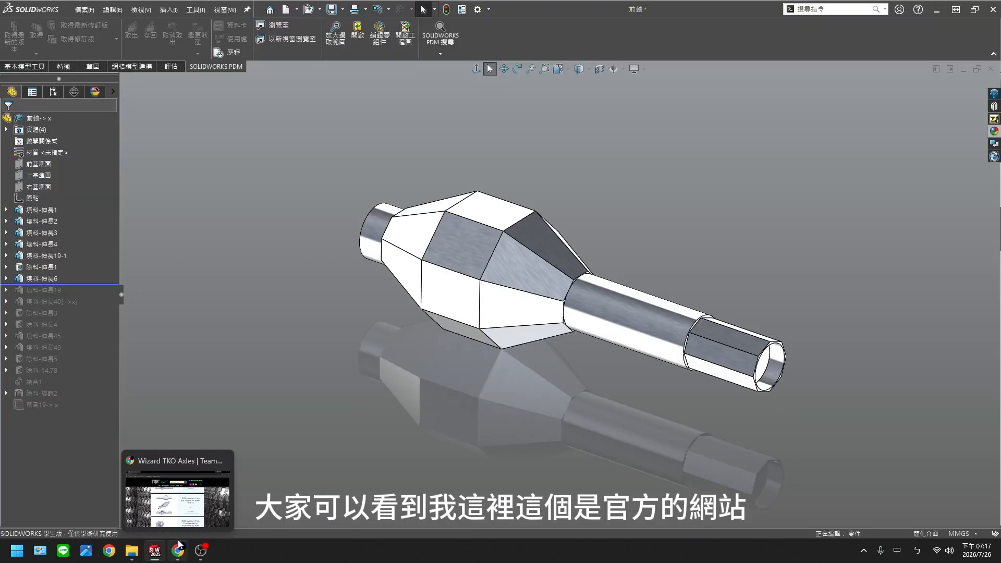
click(179, 551)
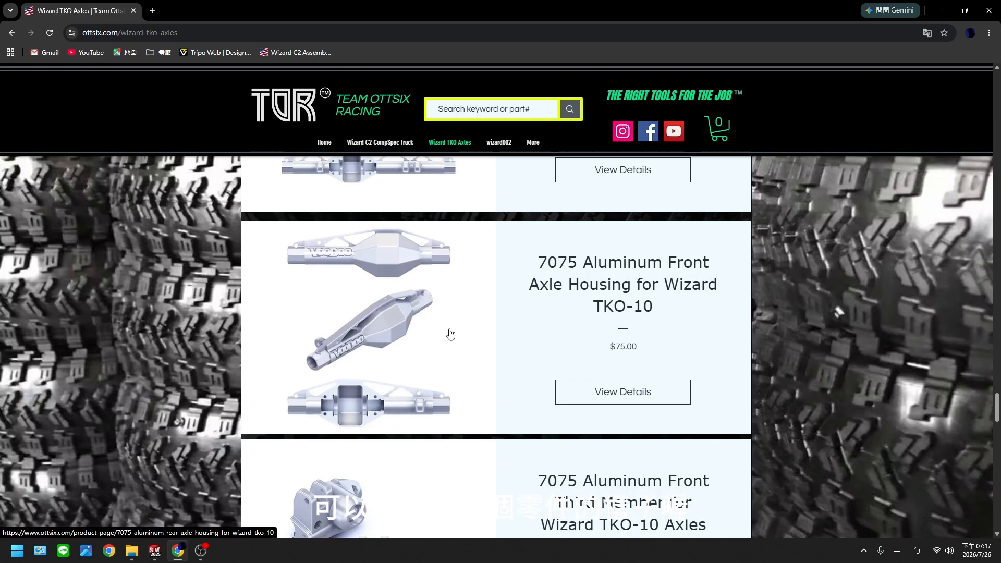
click(409, 326)
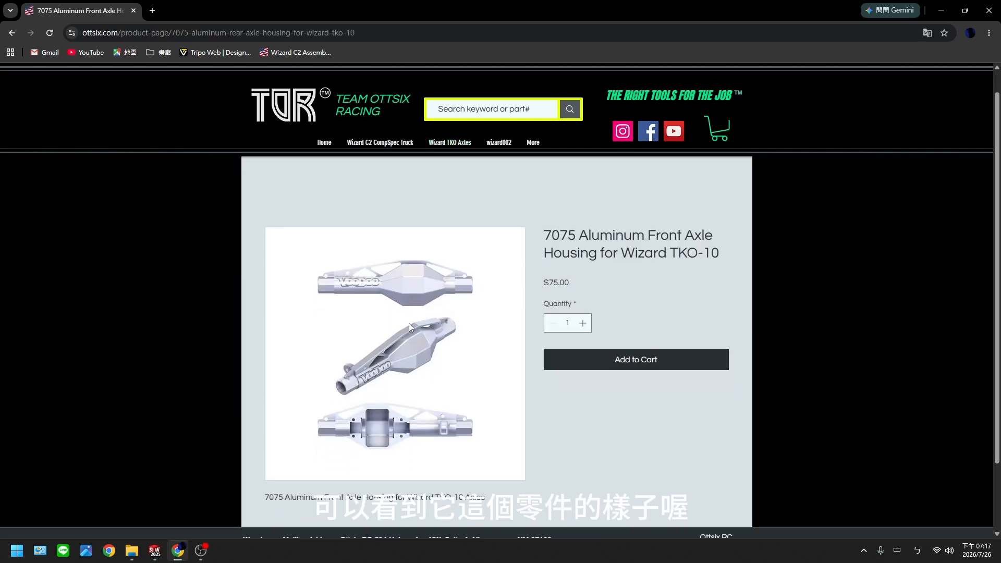
click(408, 327)
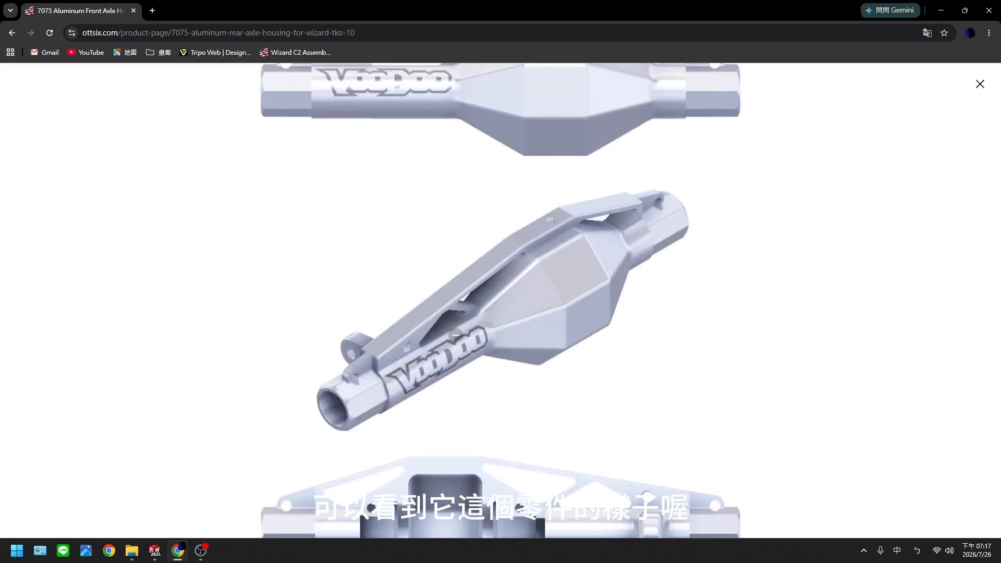
click(484, 210)
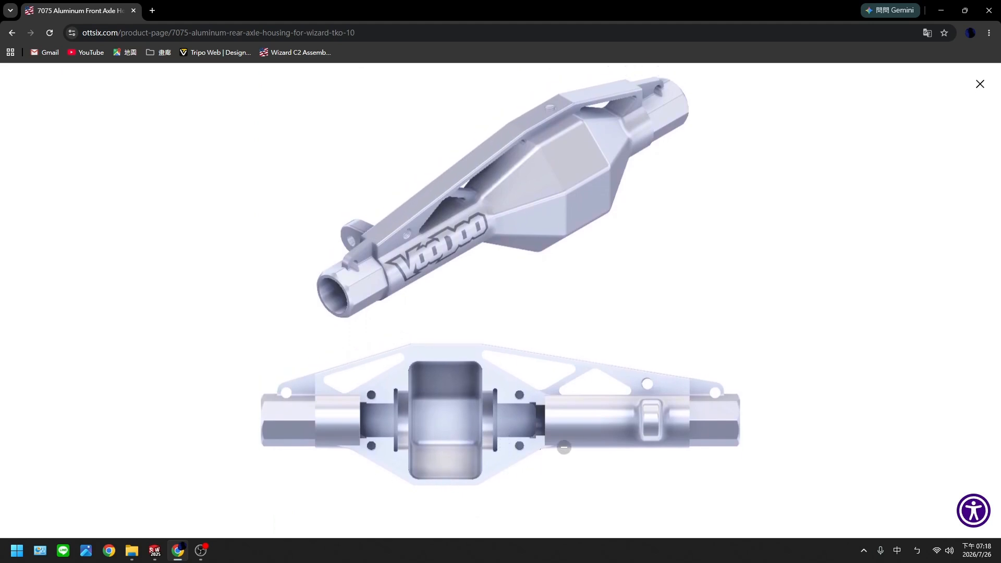
click(979, 85)
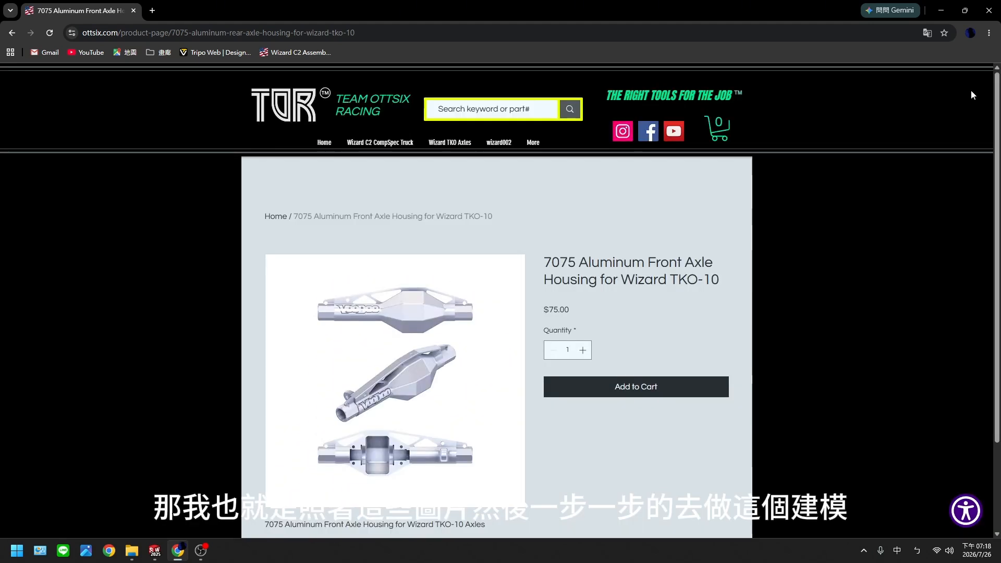
scroll(462, 342, down, 4)
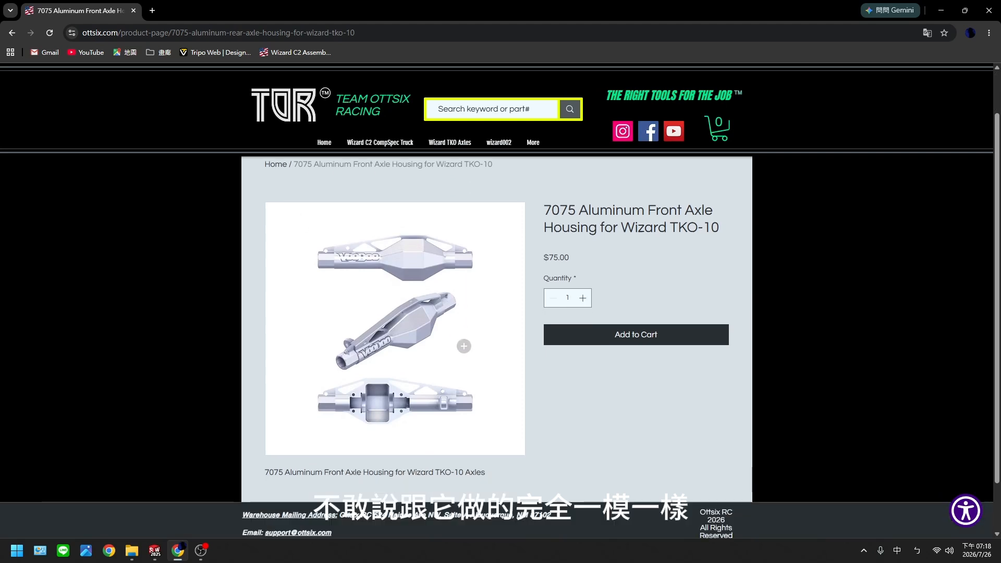
scroll(462, 342, up, 4)
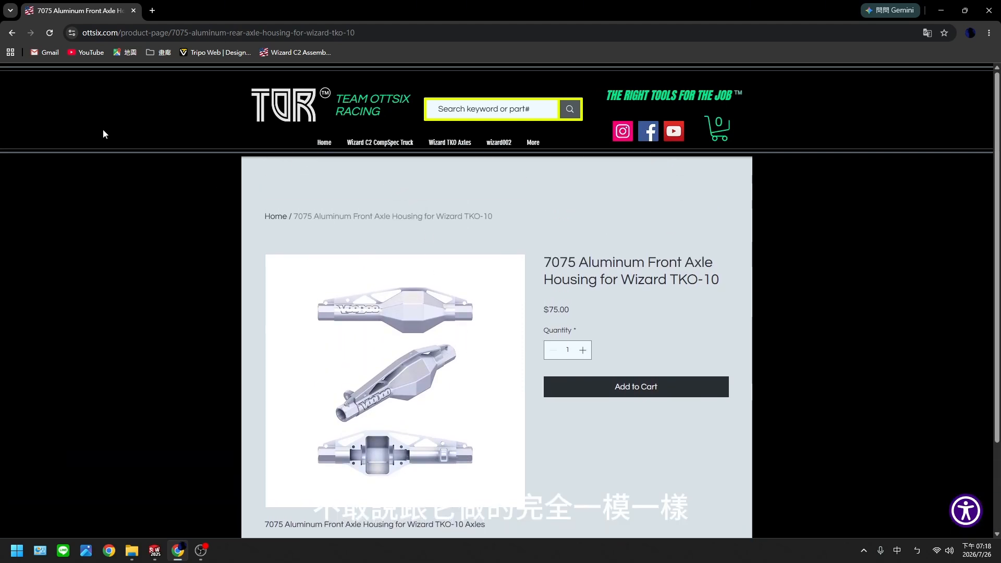
Return to the Wizard TKO Axles listing and examine the front and rear third member product pictures.
click(11, 32)
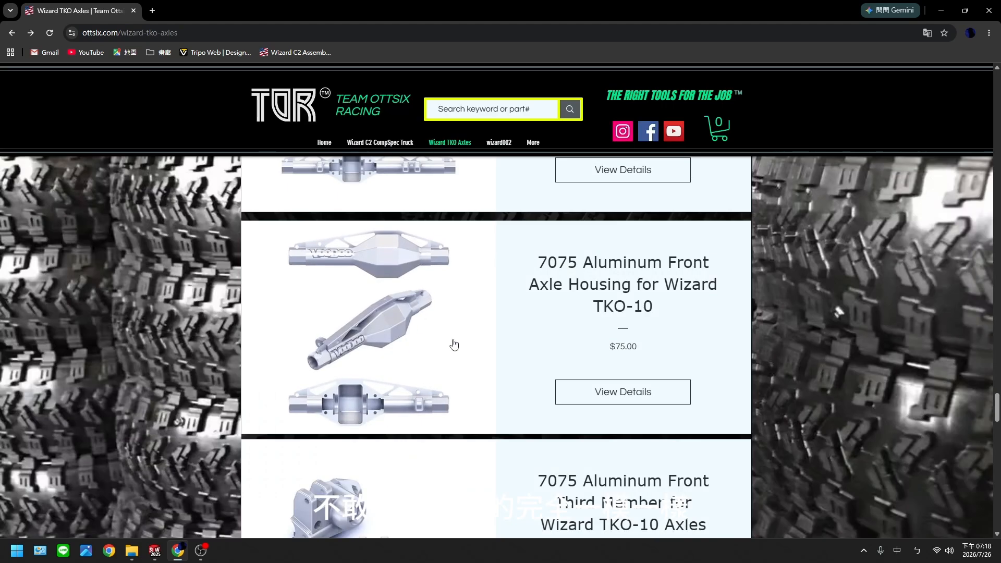
scroll(454, 344, down, 2)
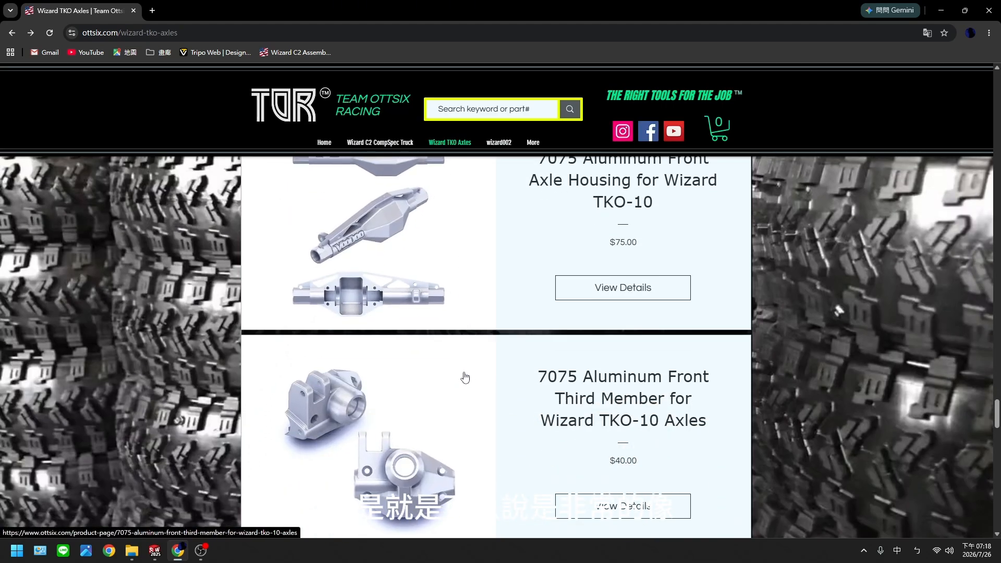
scroll(468, 398, down, 1)
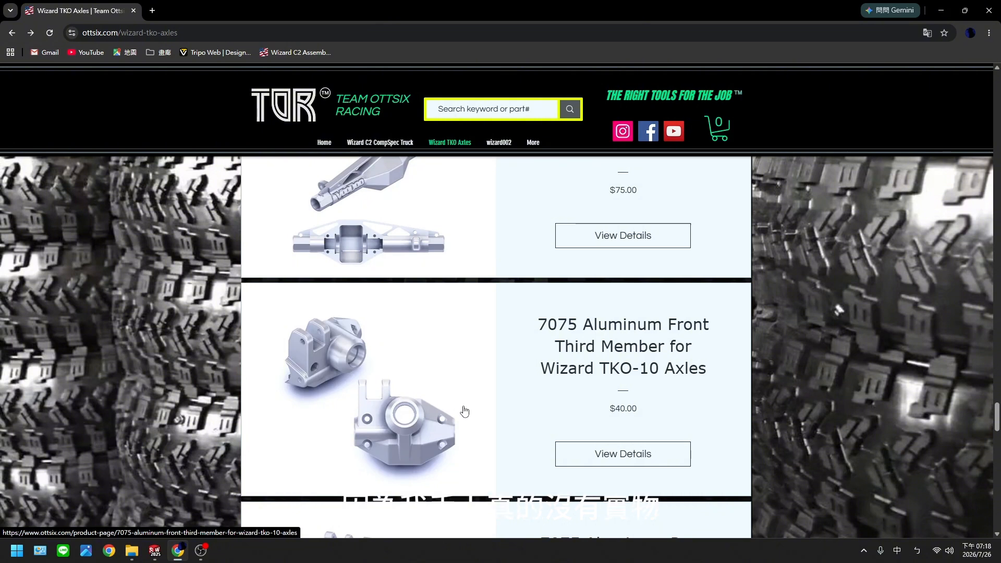
scroll(465, 385, down, 2)
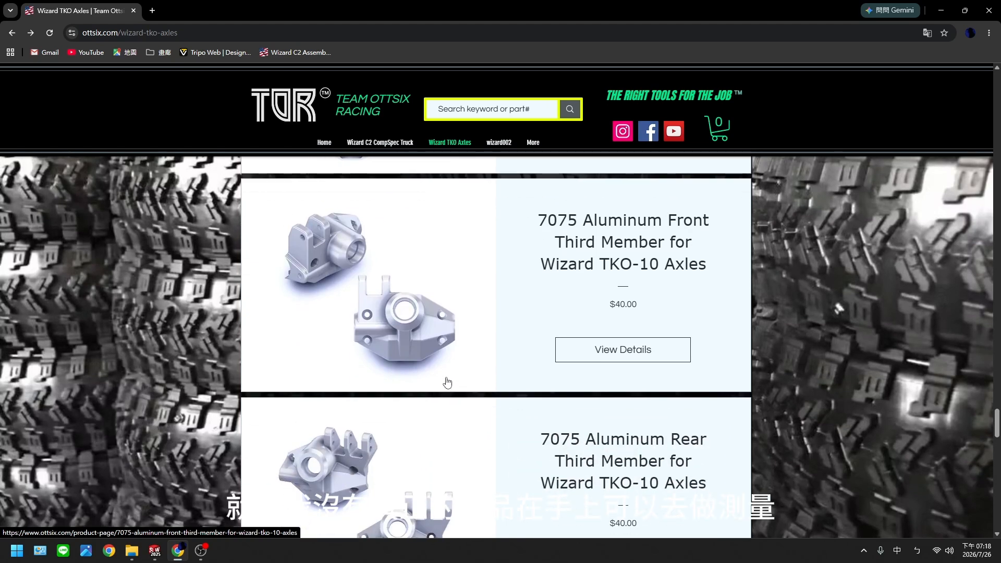
scroll(447, 383, down, 1)
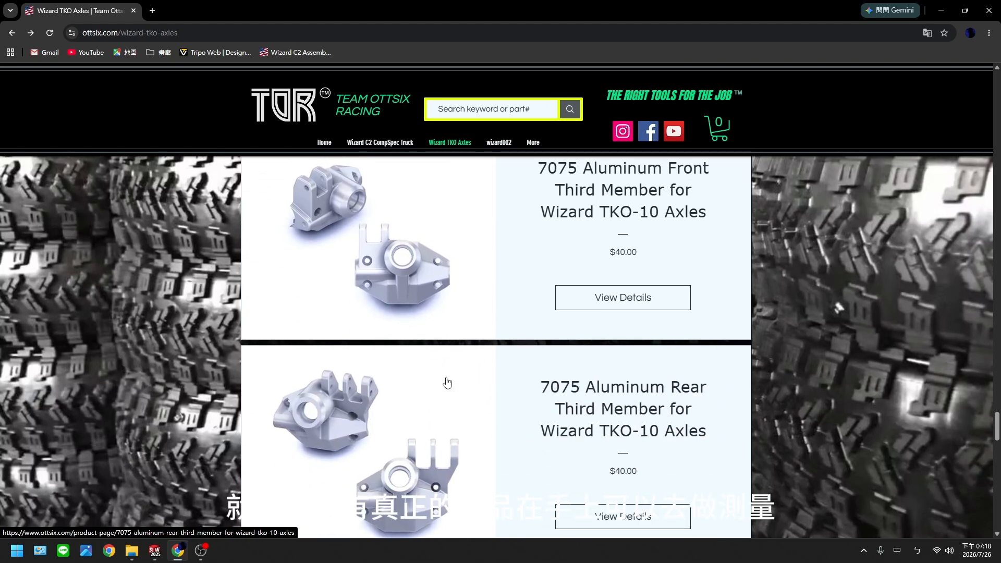
scroll(447, 379, down, 1)
scroll(435, 377, down, 1)
scroll(434, 376, up, 1)
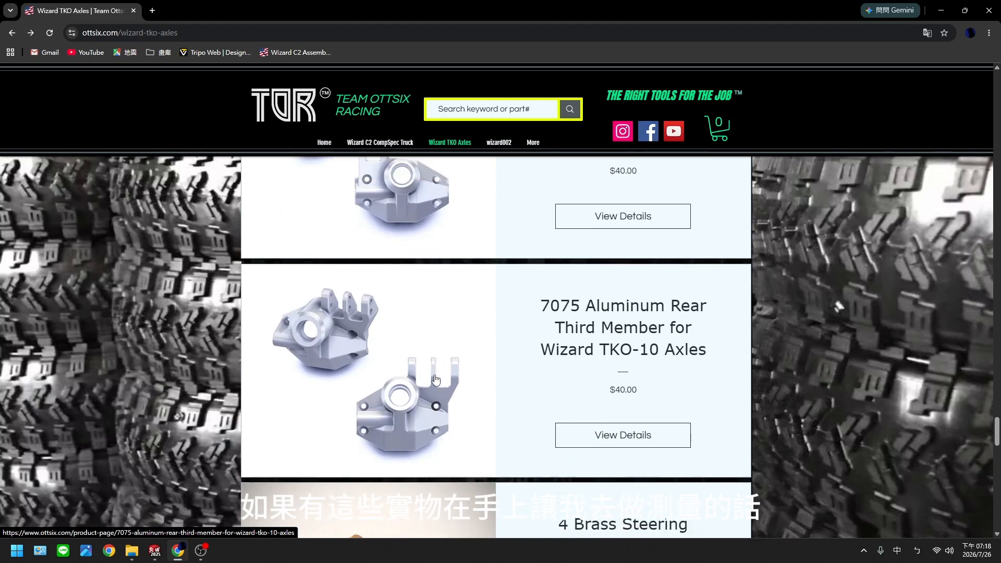
scroll(436, 379, up, 2)
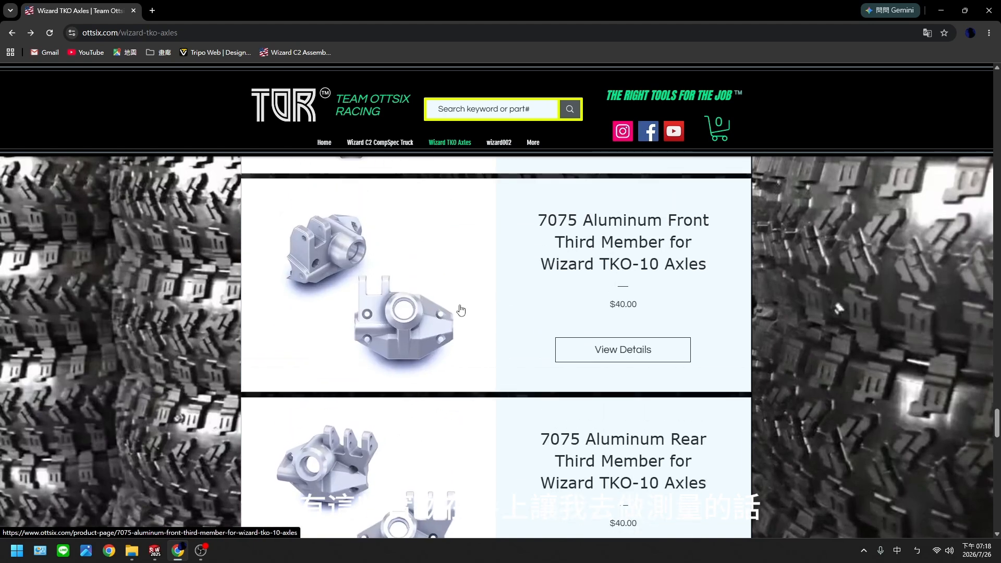
scroll(442, 321, up, 1)
scroll(439, 356, up, 2)
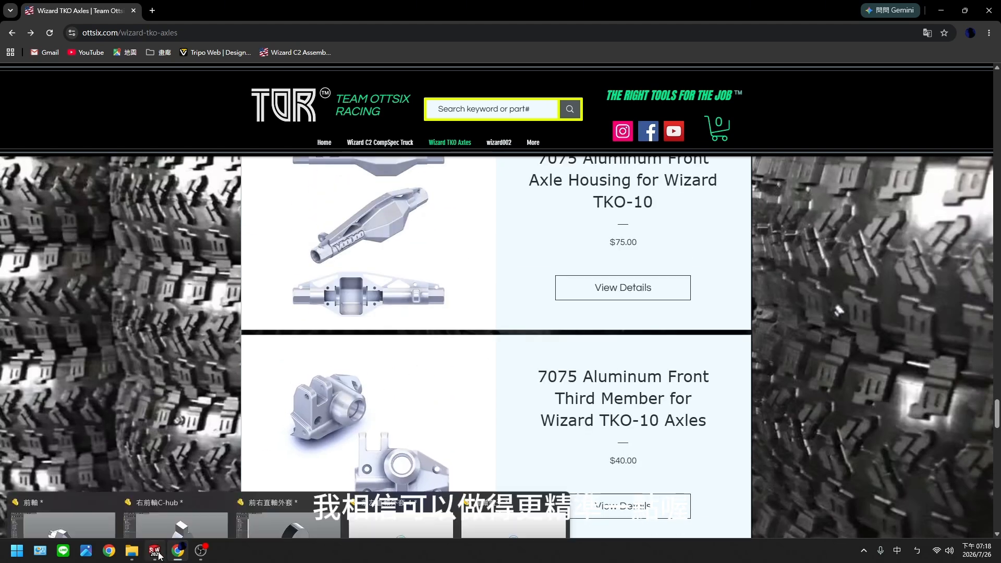
Switch back to the 前軸 part in SOLIDWORKS and roll its history forward through 填料-伸長19 and 填料-伸長40.
mouse_move(155, 550)
click(93, 495)
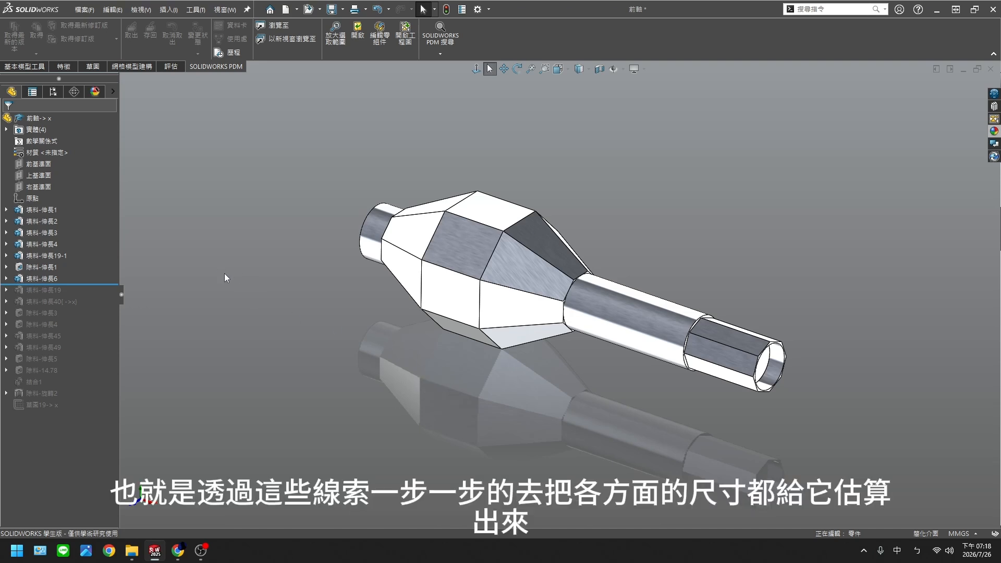
middle_drag(229, 281, 286, 342)
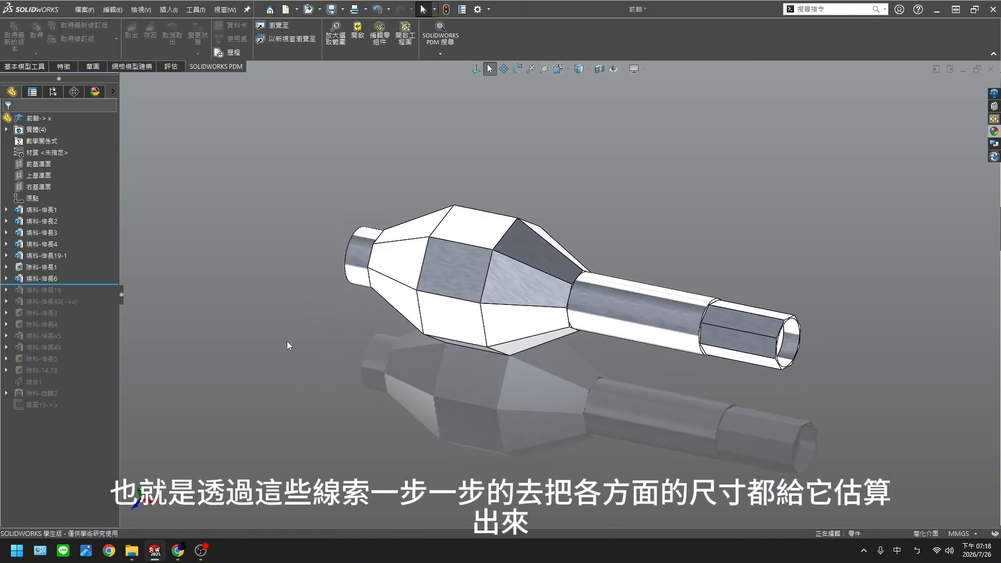
drag(107, 291, 107, 296)
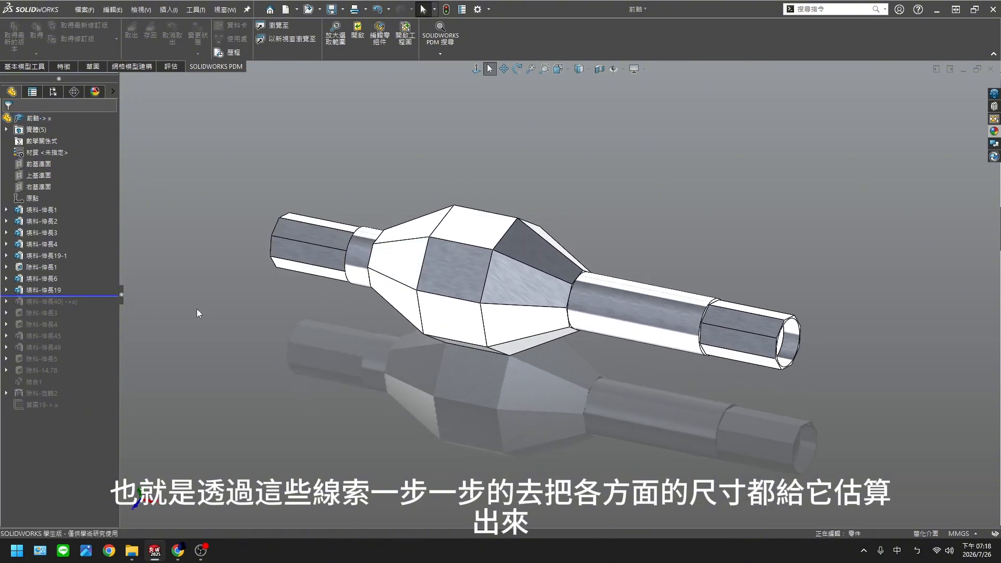
middle_drag(328, 338, 330, 352)
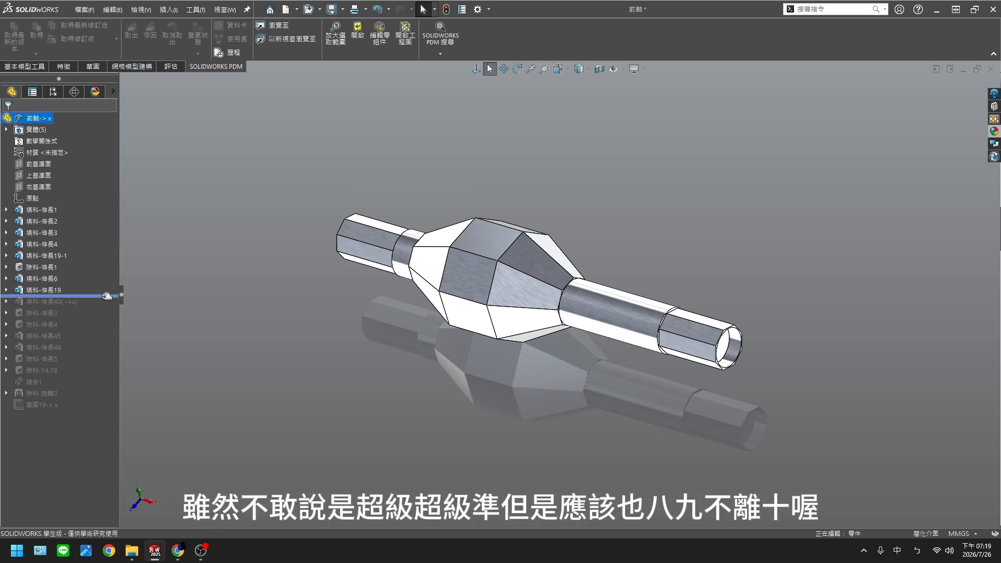
drag(104, 296, 104, 307)
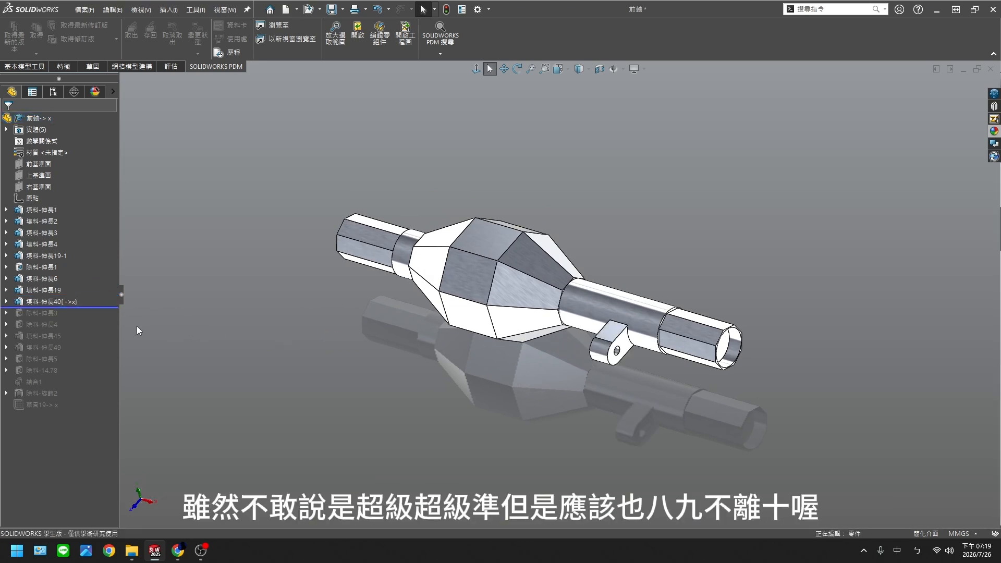
Roll the history forward through the cuts 除料-伸長3 and 除料-伸長4 to include the truss extrusion 填料-伸長45.
drag(112, 308, 130, 318)
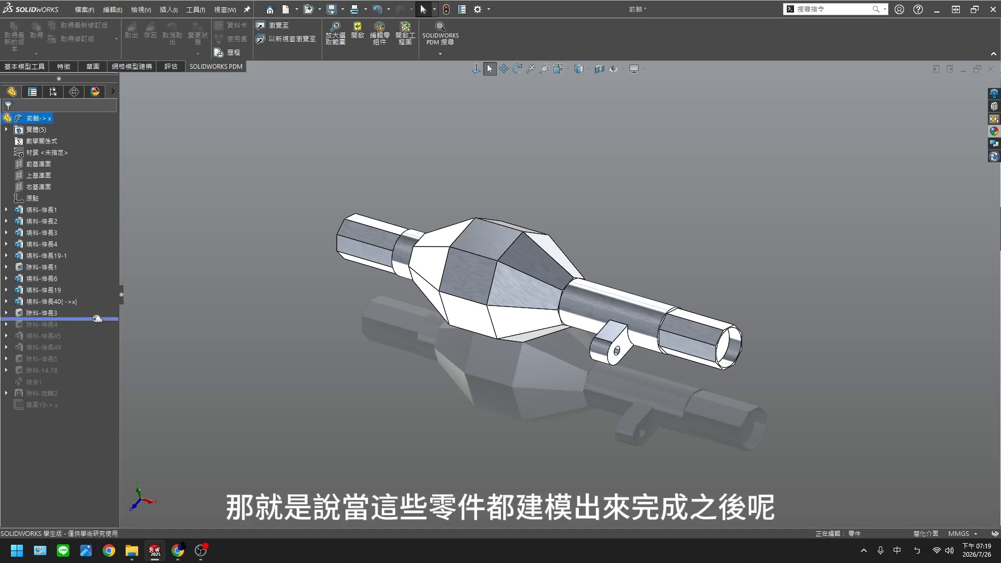
drag(90, 320, 90, 330)
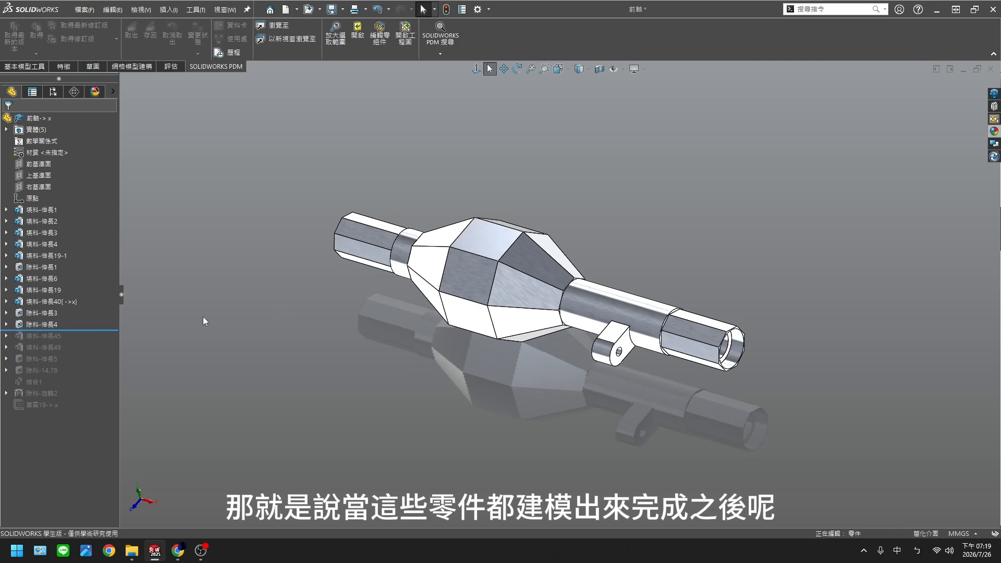
middle_drag(202, 317, 189, 339)
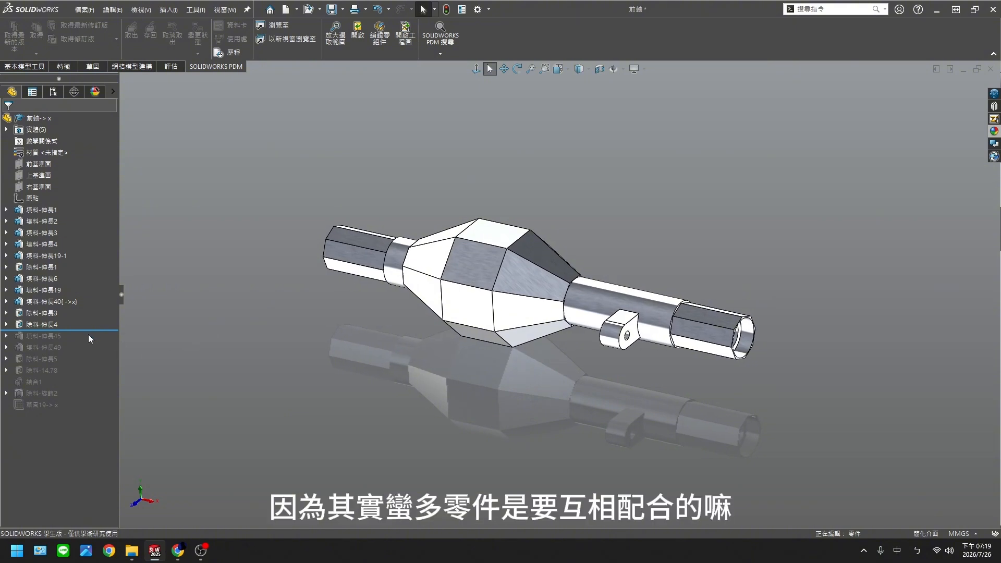
drag(88, 334, 87, 339)
middle_drag(336, 346, 396, 428)
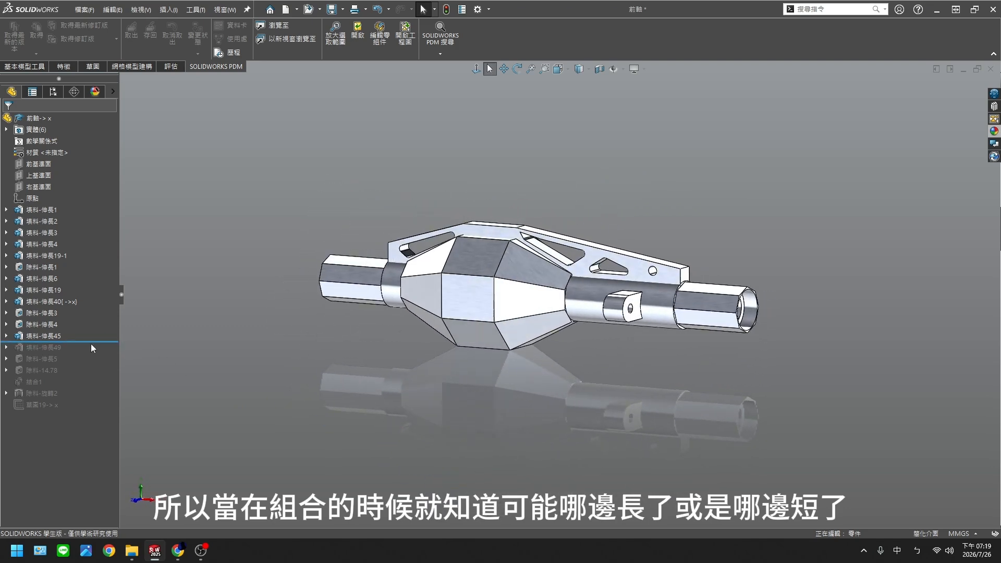
Roll the history forward through 填料-伸長49 and 除料-伸長5 to include the cut 除料-14.78, and inspect the opened housing.
drag(92, 342, 93, 353)
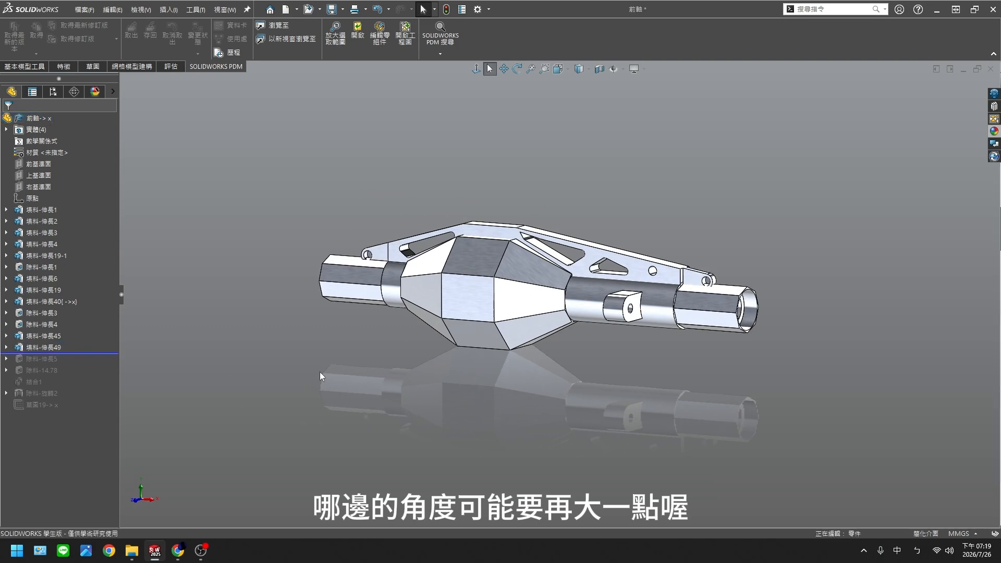
middle_drag(320, 372, 380, 474)
drag(94, 353, 92, 375)
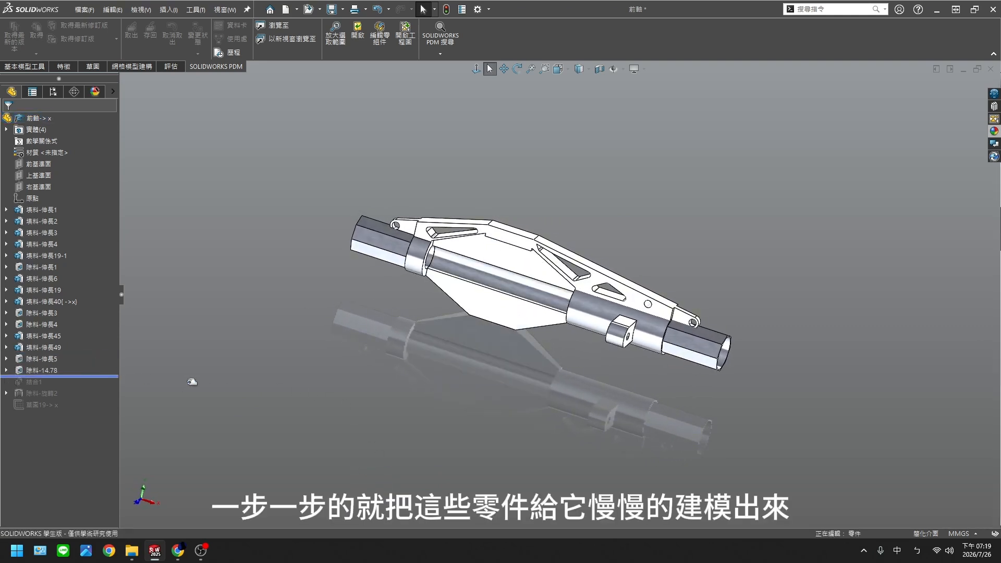
mouse_move(486, 404)
middle_down()
mouse_move(455, 447)
mouse_move(417, 405)
mouse_move(554, 402)
mouse_move(458, 448)
mouse_move(488, 437)
mouse_move(448, 423)
mouse_move(482, 415)
middle_up()
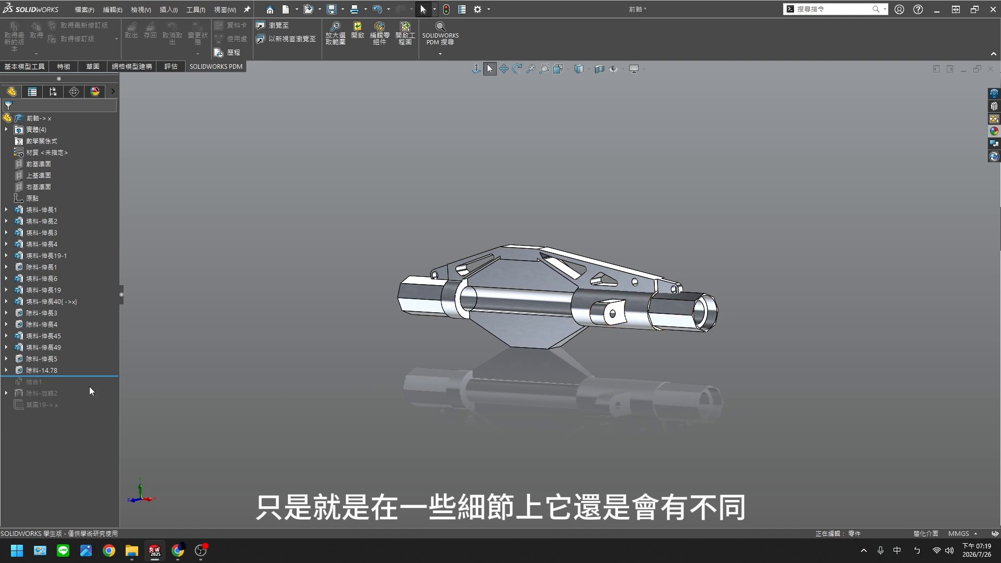
Roll the 前軸 history forward through 結合1 and 除料-旋轉2 to the final 草圖19, and inspect the finished housing.
drag(92, 378, 92, 398)
middle_drag(341, 435, 376, 415)
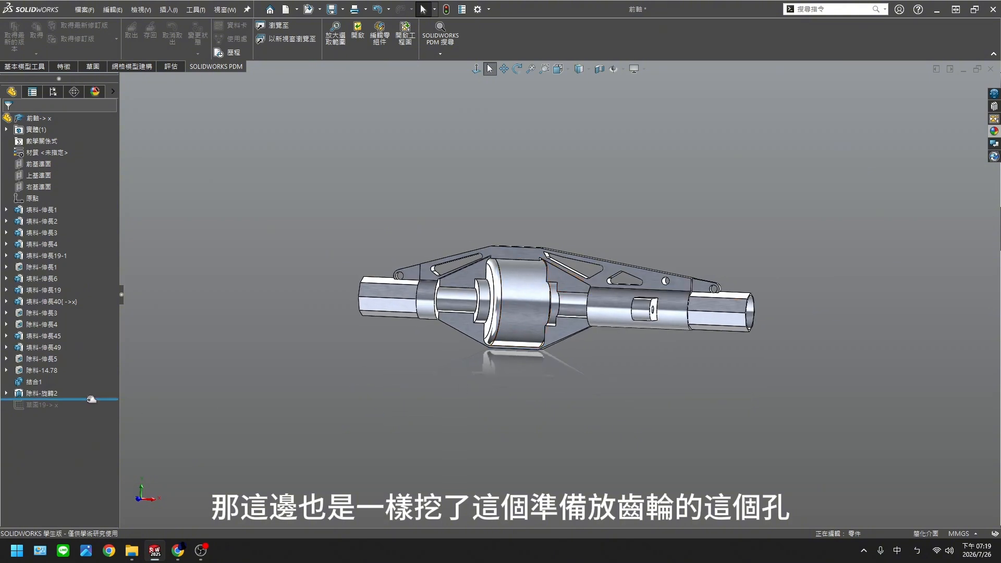
drag(91, 399, 91, 411)
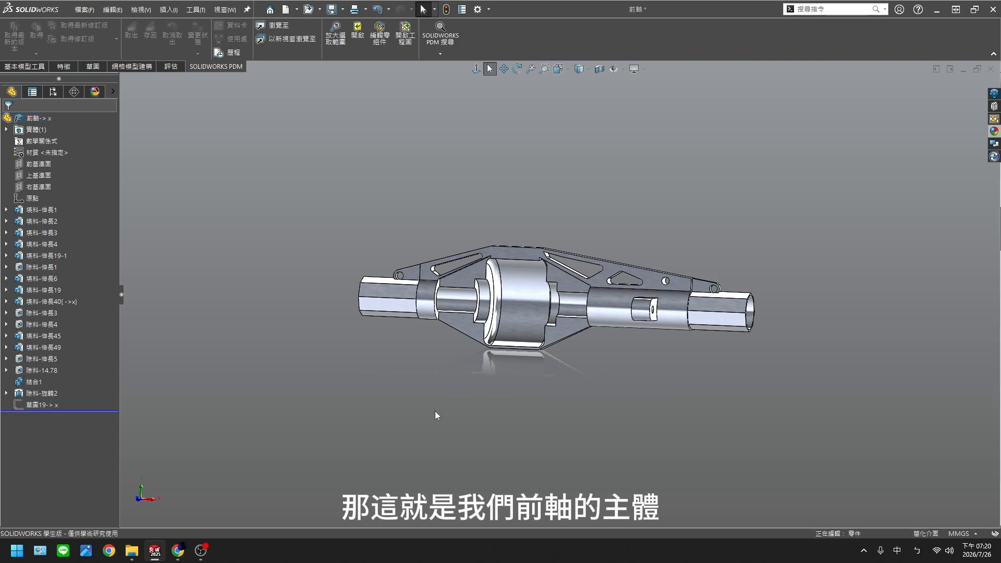
middle_drag(435, 411, 378, 367)
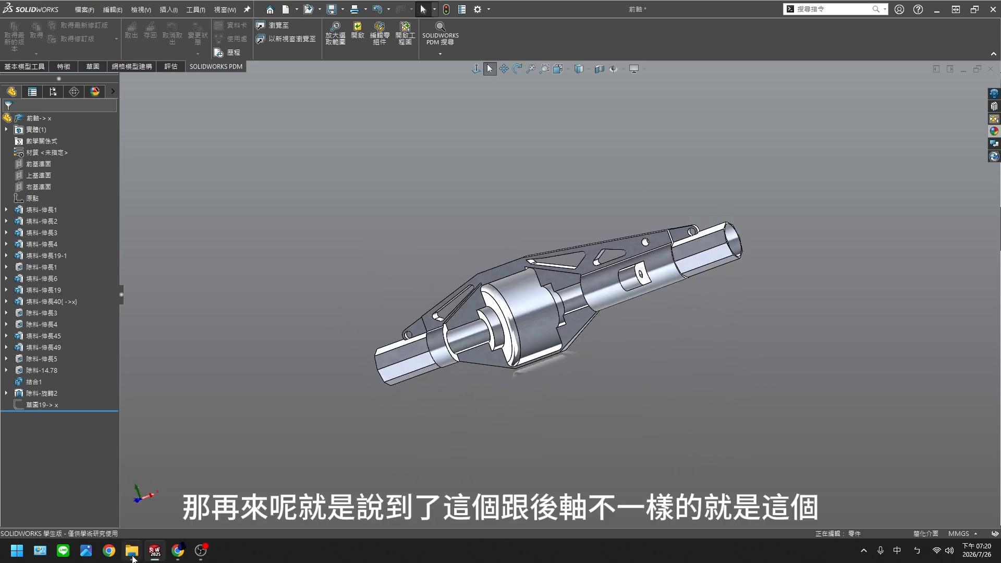
Switch to the 右前輪C-hub part, roll its history forward to include 除料-伸長2, and inspect the stepped bore.
mouse_move(154, 554)
click(160, 505)
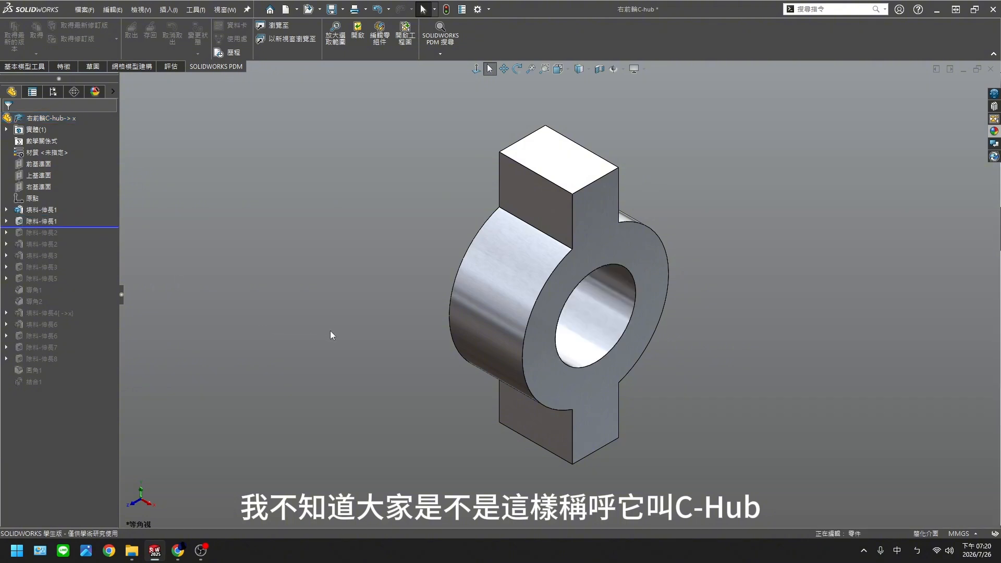
middle_drag(331, 335, 187, 301)
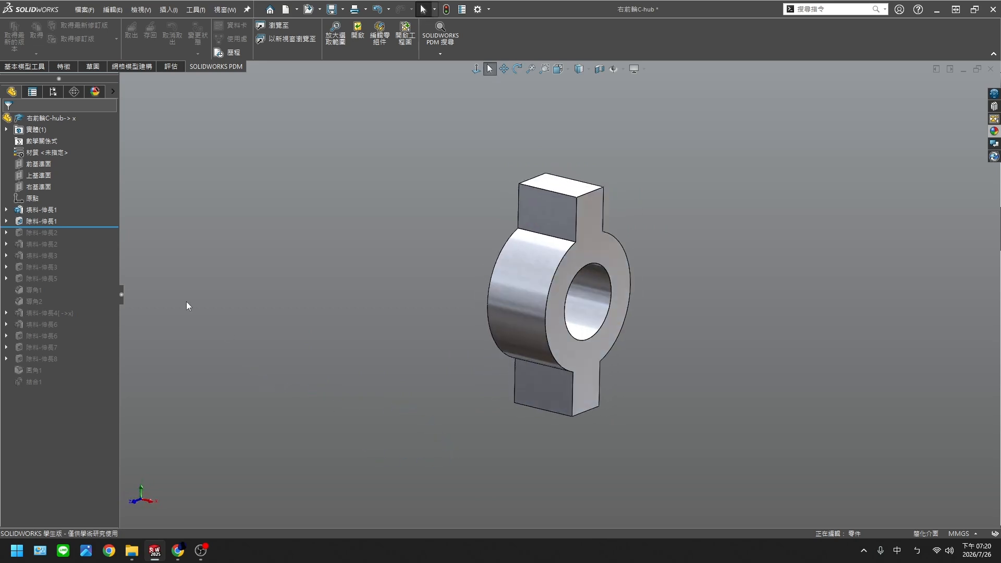
drag(95, 238, 92, 240)
middle_drag(219, 331, 440, 434)
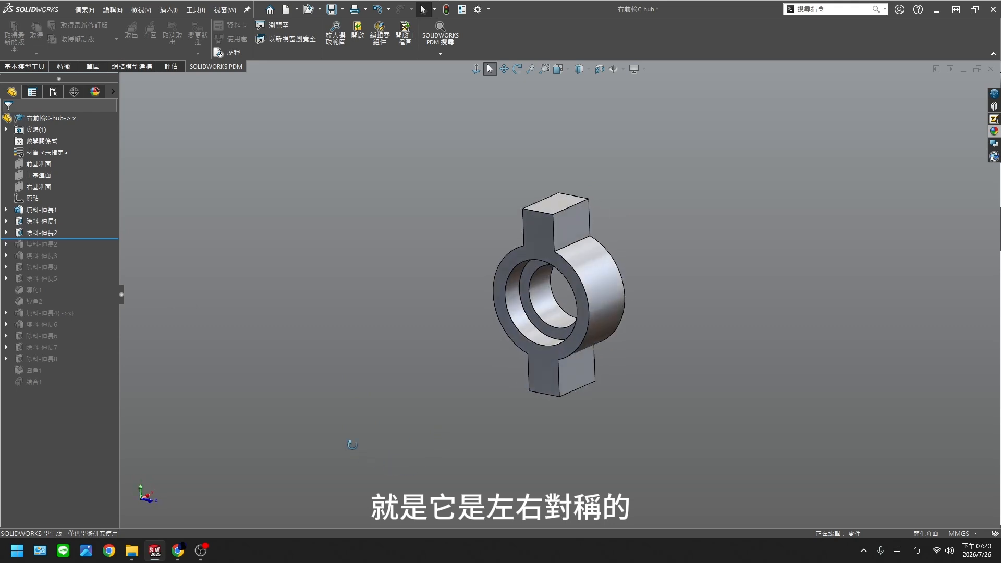
ctrl+middle_drag(517, 420, 335, 425)
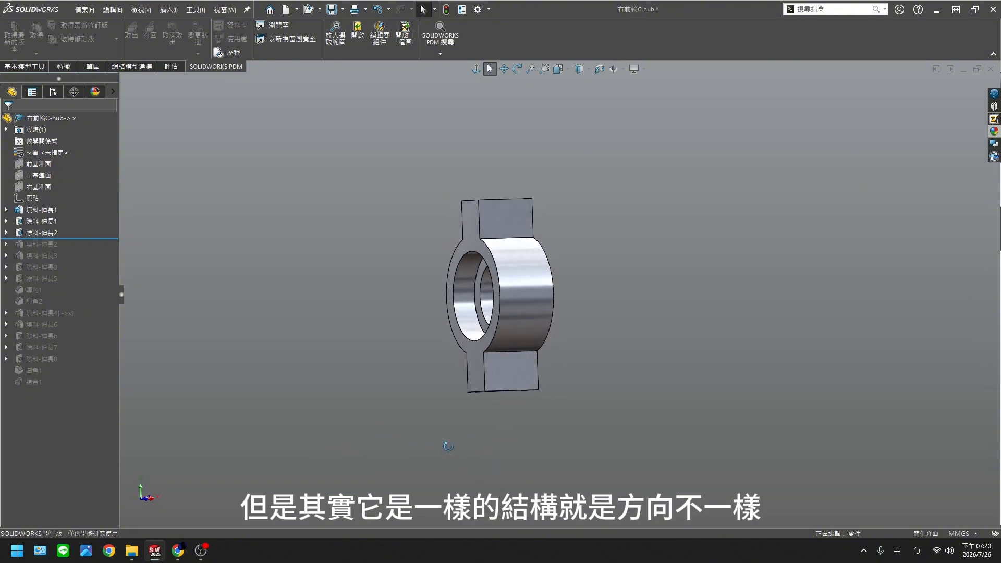
middle_drag(447, 447, 343, 459)
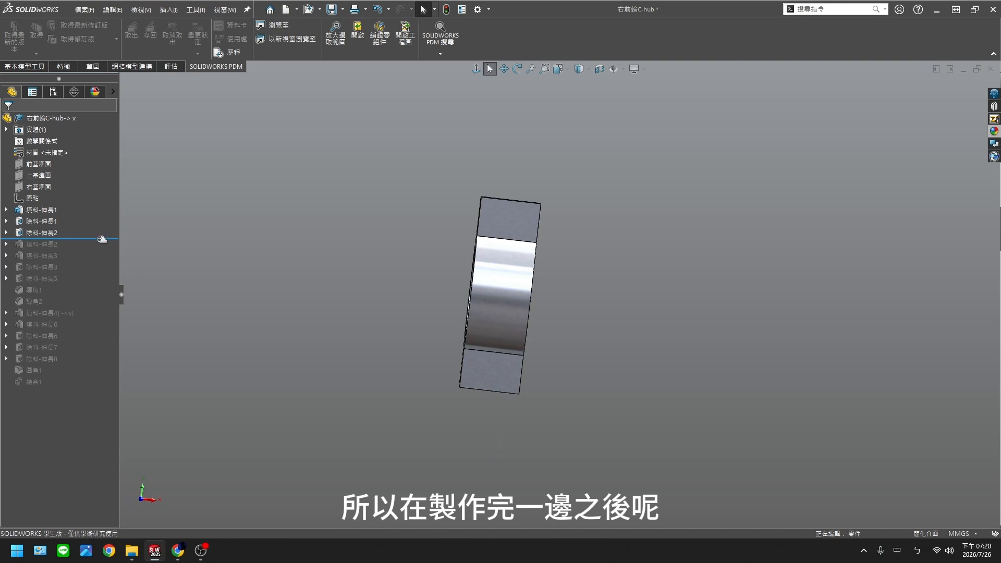
Roll the C-hub history forward through the chamfers 導角1 and 導角2 to include the arm extrusions 填料-伸長4 and 填料-伸長6.
middle_drag(310, 385, 370, 418)
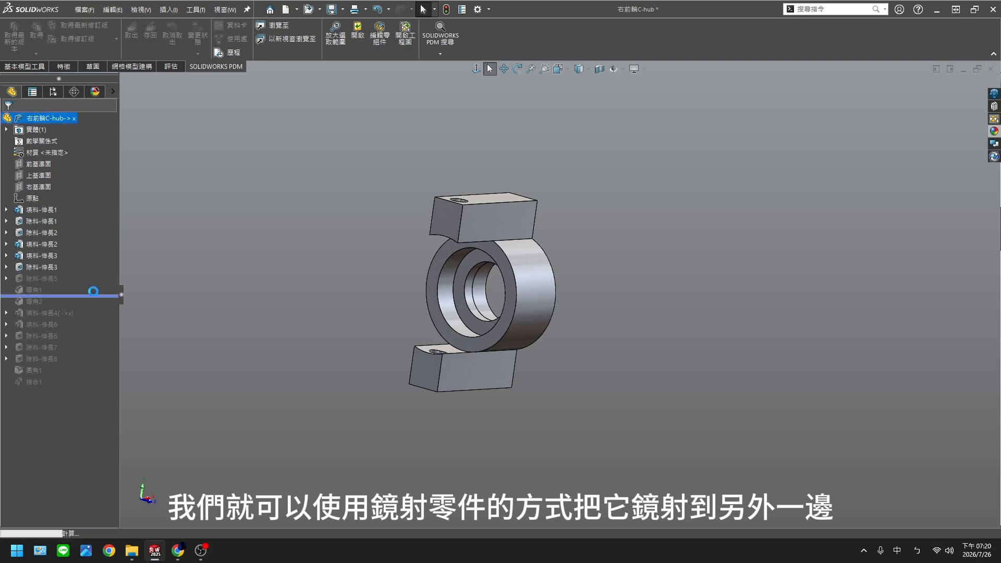
middle_drag(381, 409, 281, 435)
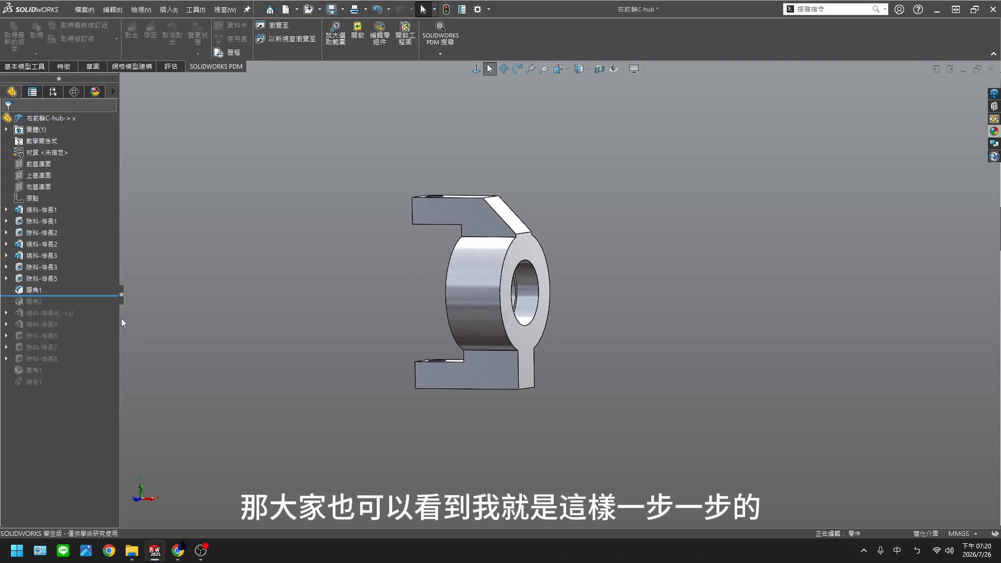
drag(104, 296, 99, 307)
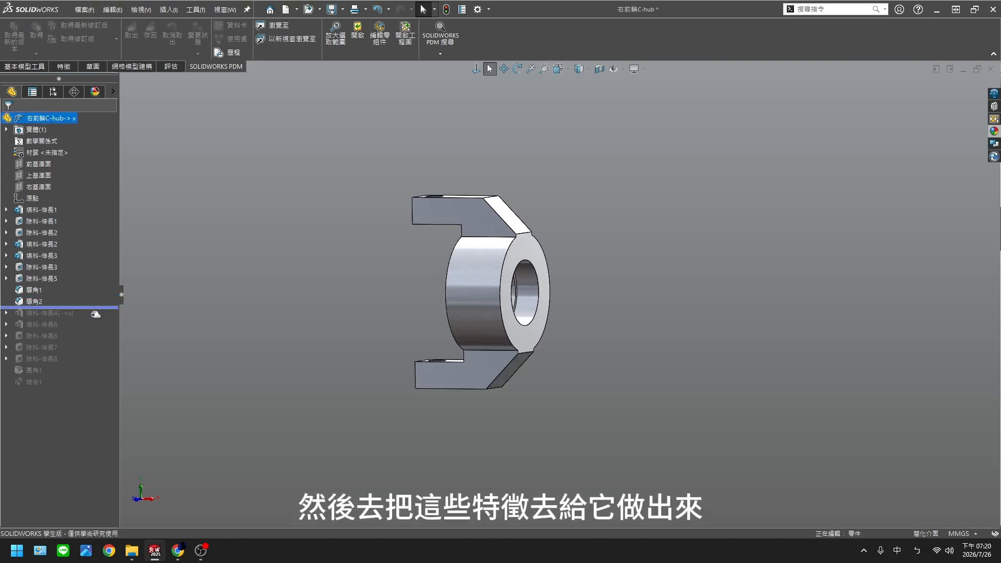
middle_drag(213, 353, 256, 394)
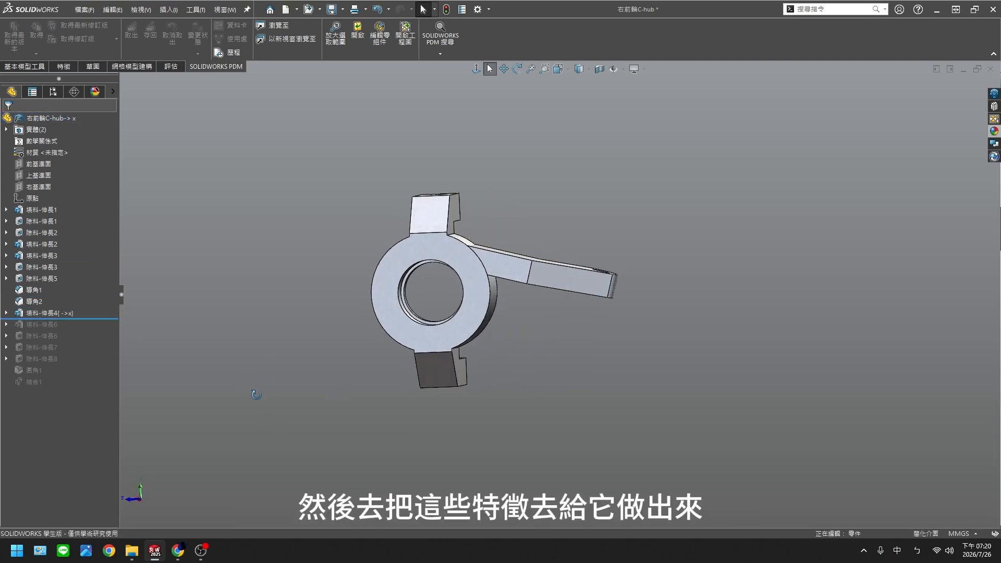
drag(98, 320, 98, 330)
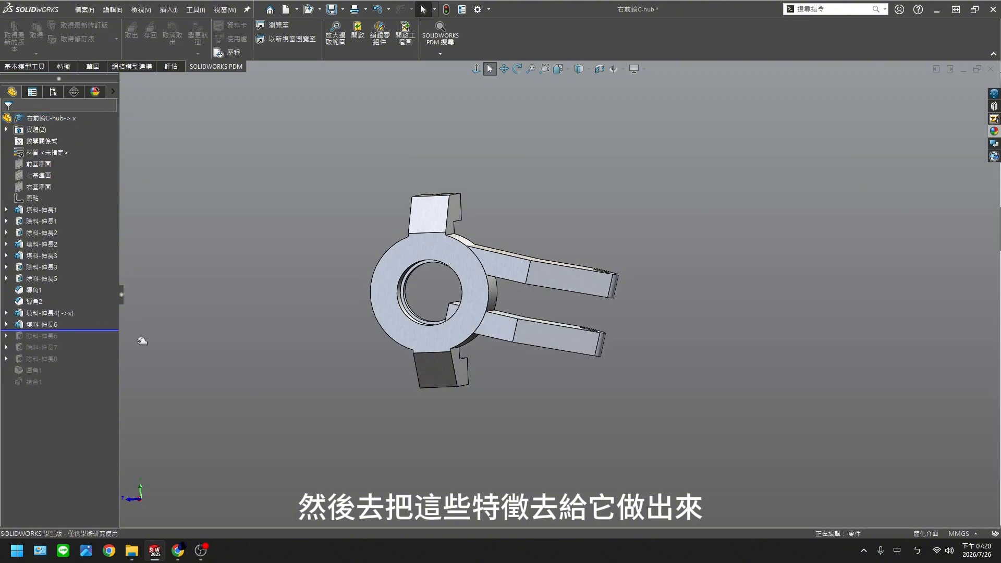
middle_drag(138, 339, 444, 341)
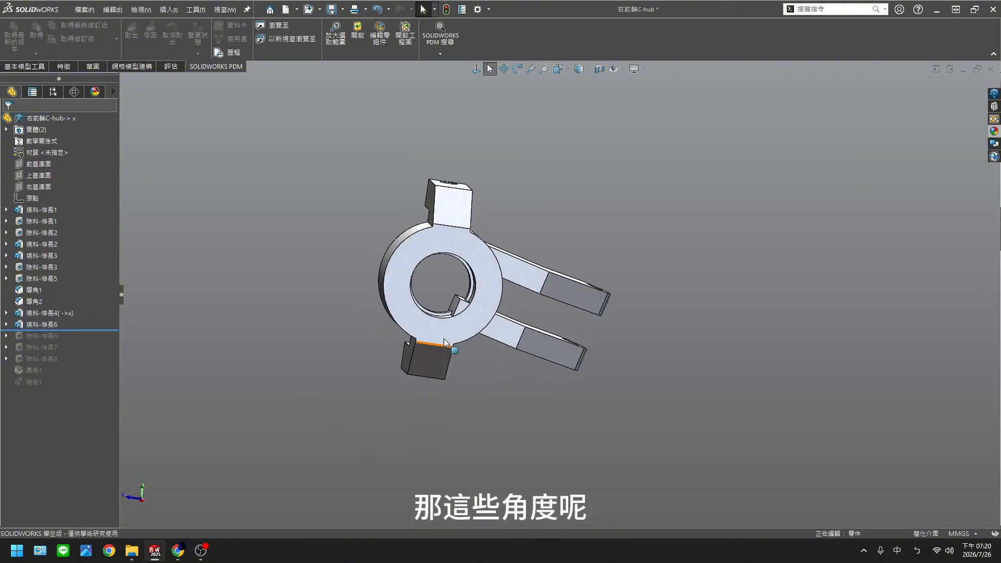
Roll the history forward through the cuts 除料-伸長6, 除料-伸長7 and 除料-伸長8 to include 圓角1 and 結合1.
click(98, 330)
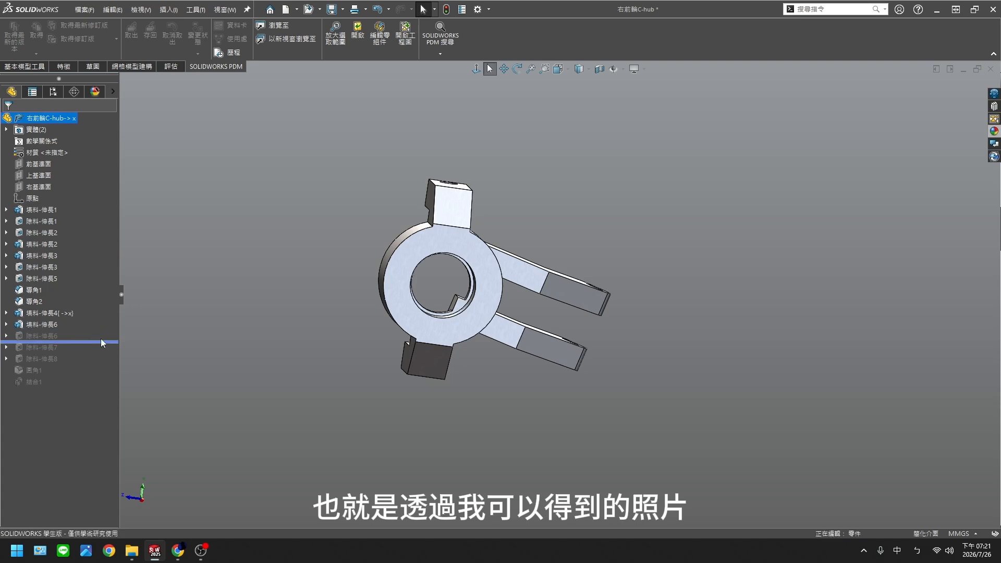
drag(101, 342, 101, 343)
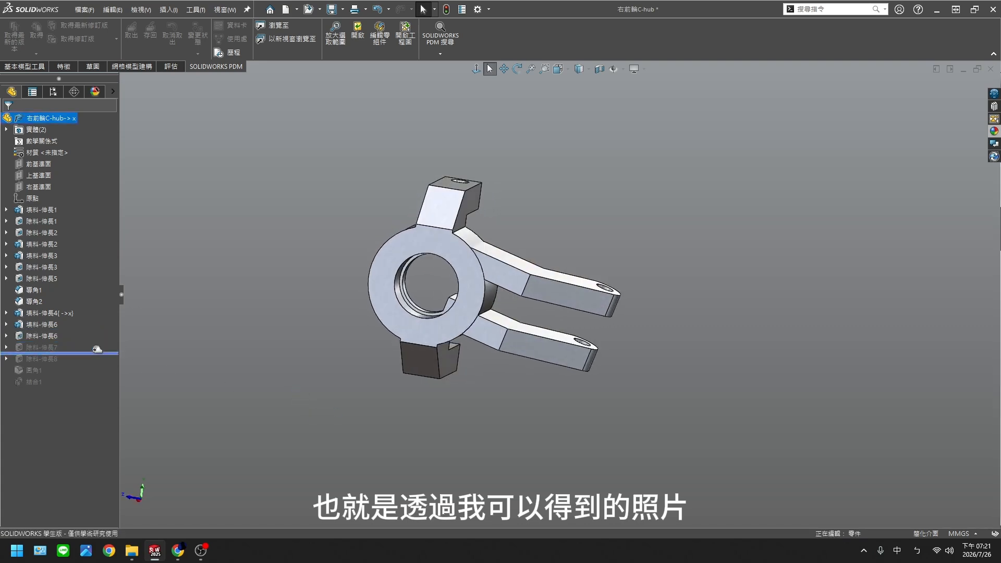
middle_drag(220, 376, 284, 417)
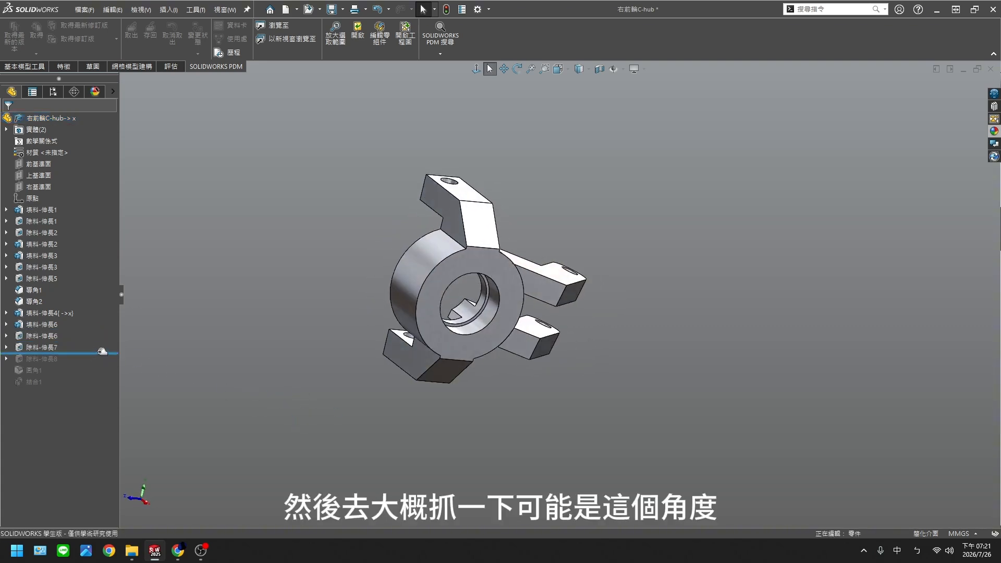
middle_drag(350, 417, 510, 478)
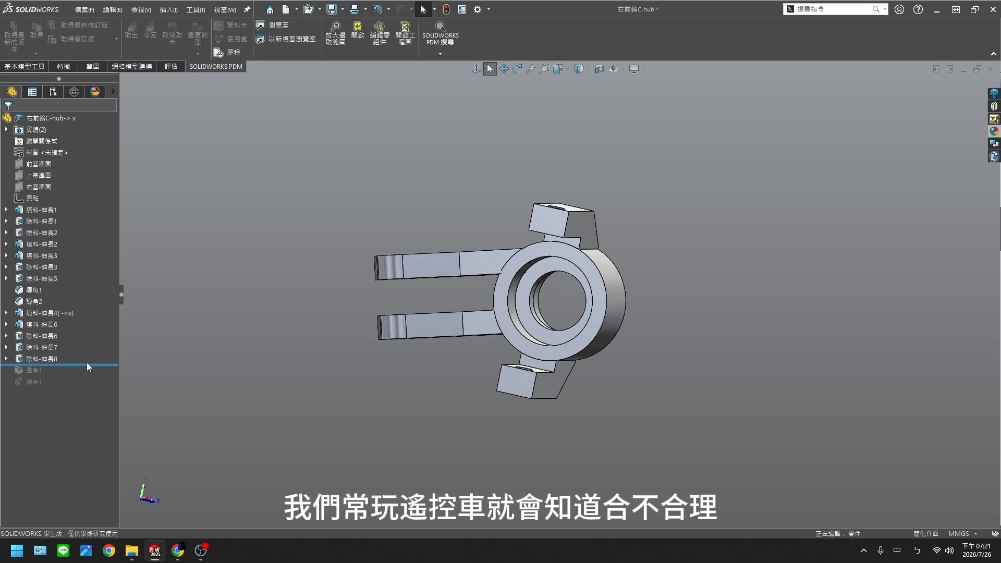
drag(86, 371, 89, 375)
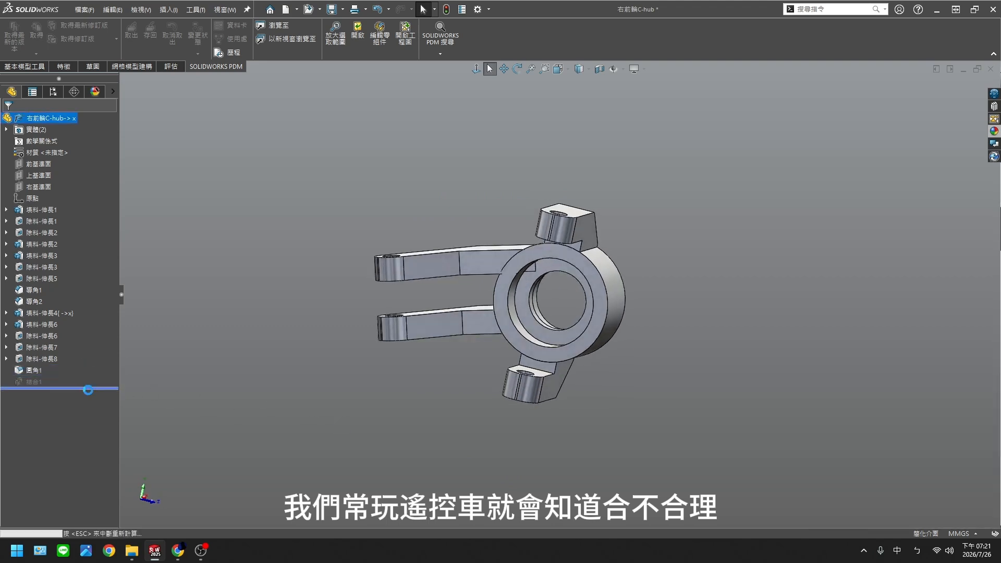
middle_drag(391, 417, 256, 504)
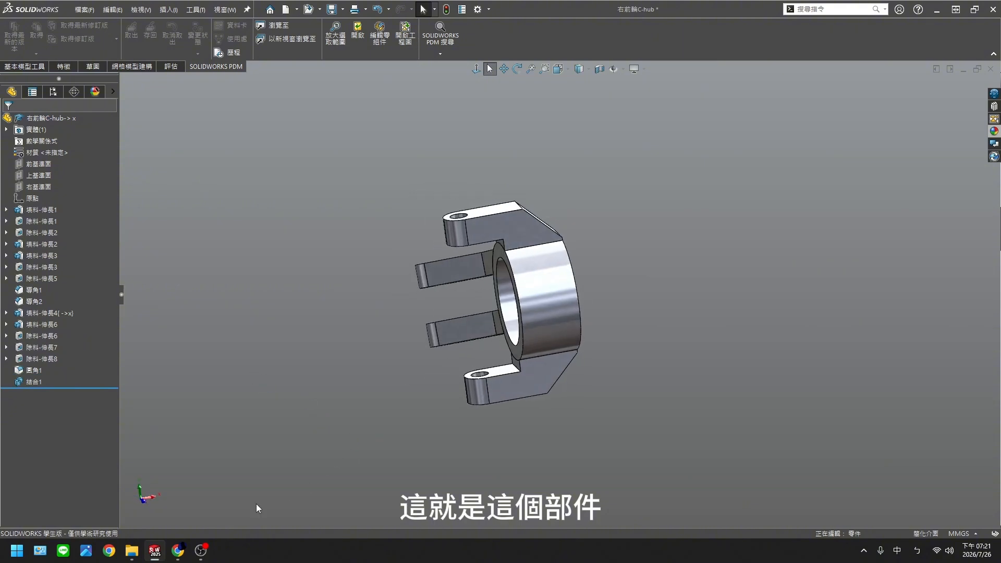
Switch to the Wizard TKO Axles listing in Chrome and examine the enlarged picture of the 6061 Aluminum Steering Knuckles for front straight axles.
click(179, 553)
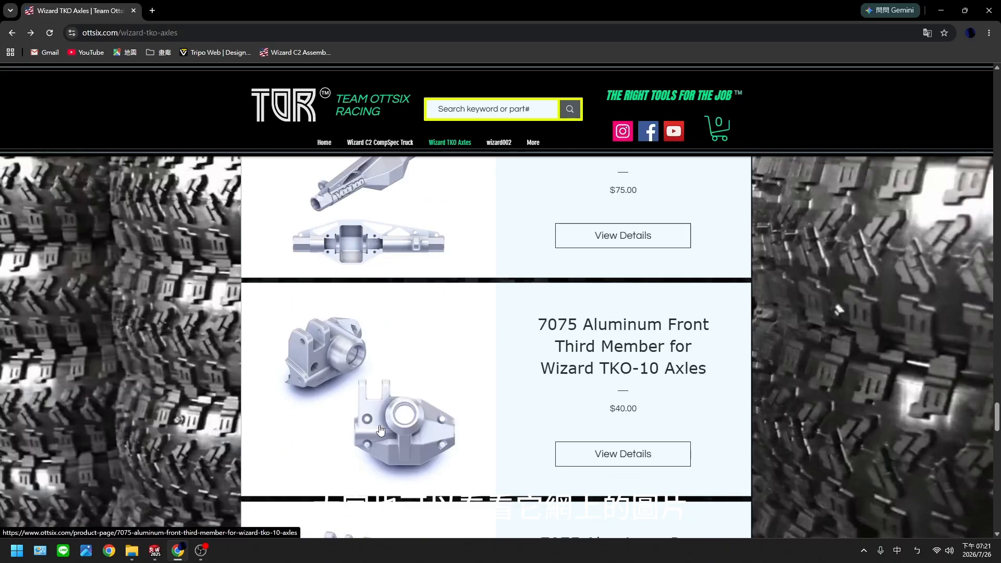
scroll(381, 430, down, 10)
scroll(381, 430, down, 8)
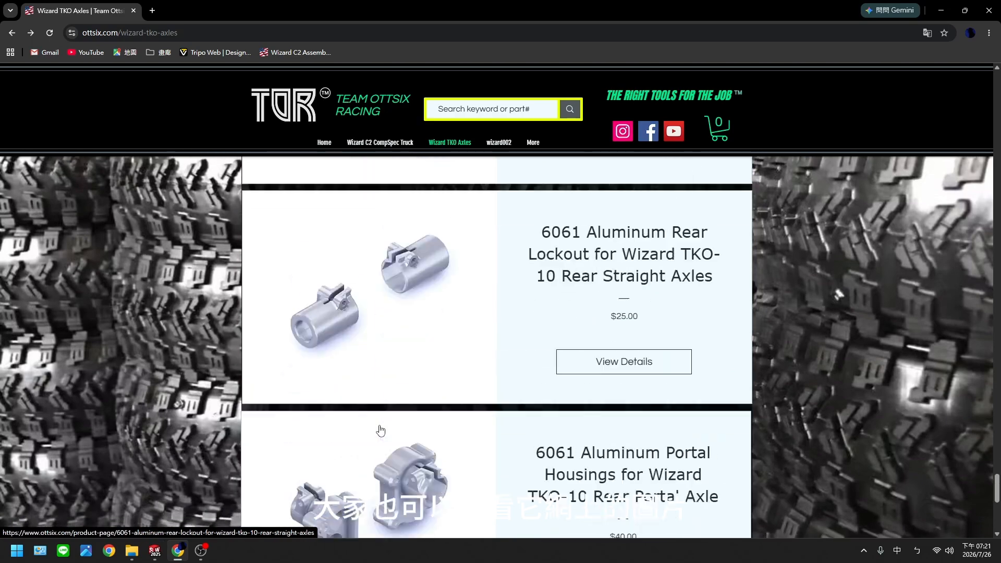
scroll(380, 430, up, 15)
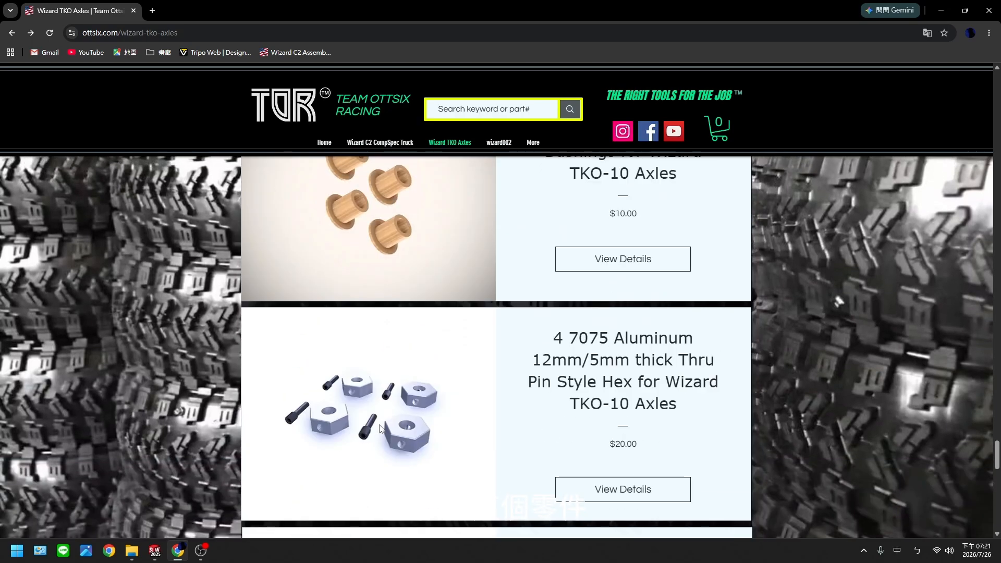
scroll(380, 429, down, 1)
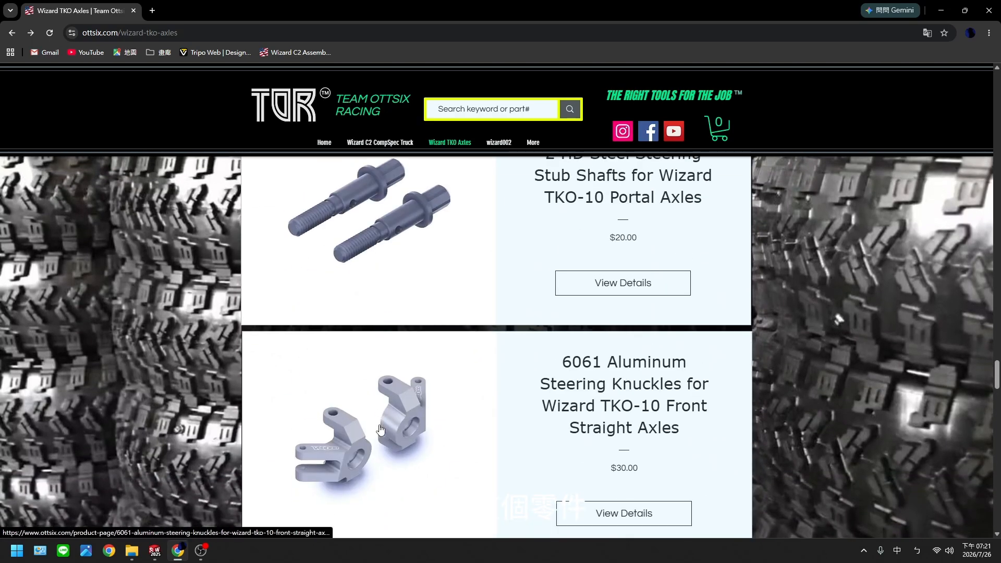
click(348, 403)
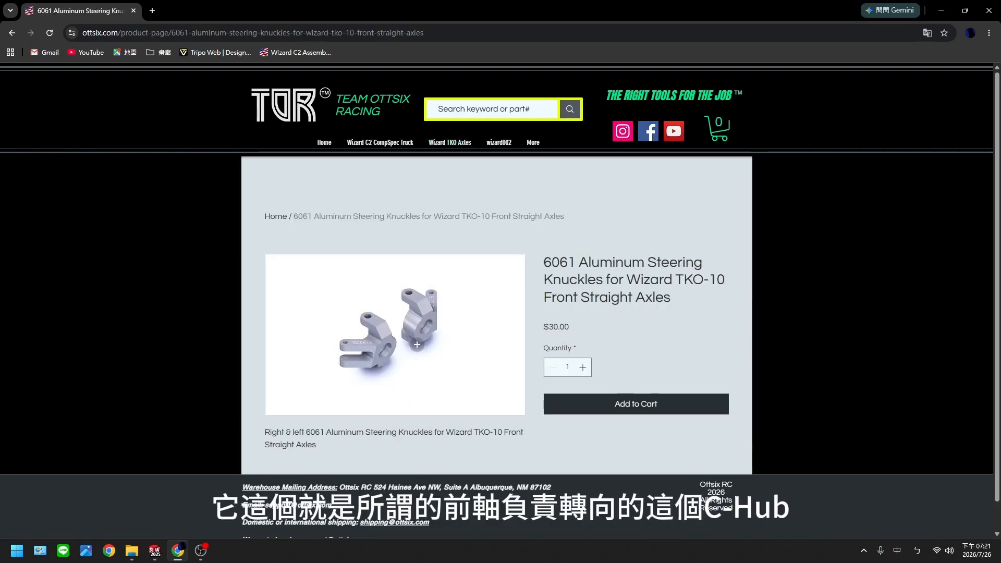
click(416, 345)
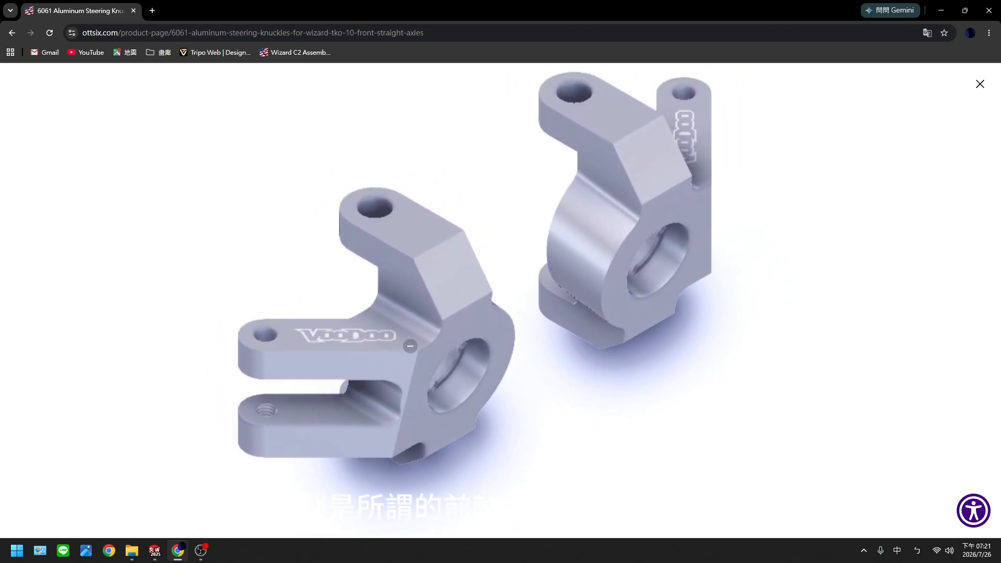
click(979, 85)
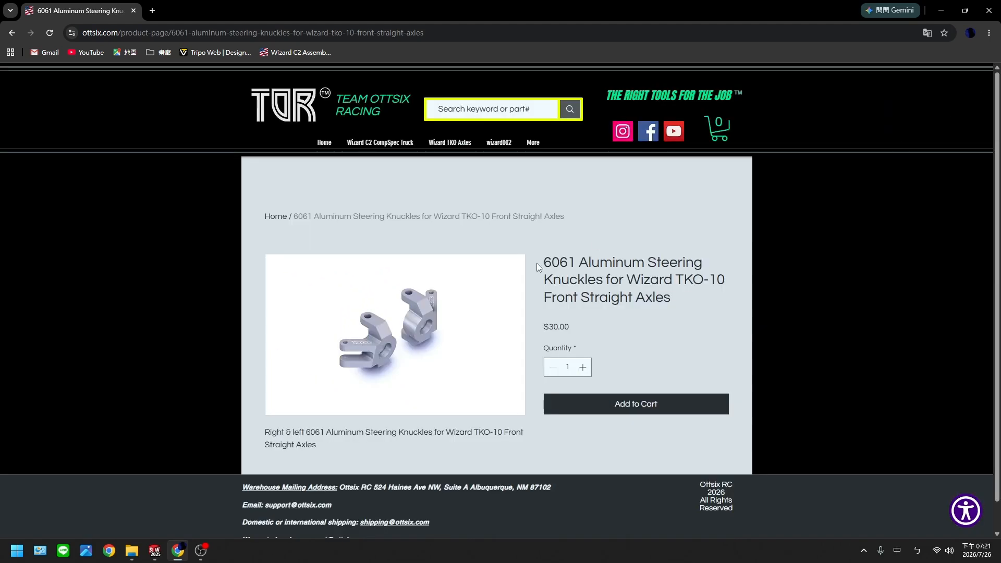
Return to the 右前輪C-hub part in SOLIDWORKS and inspect the completed model for comparison with the product picture.
mouse_move(157, 550)
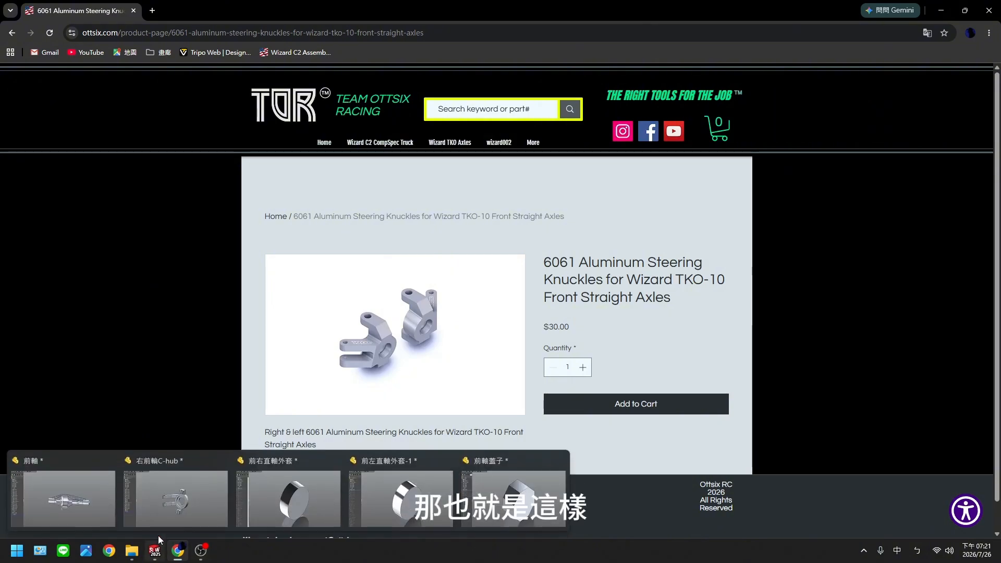
click(168, 507)
middle_drag(548, 447, 338, 441)
Switch to the 前右直軸外套 part and roll its history forward through 填料-伸長2 and 除料-伸長2.
mouse_move(174, 552)
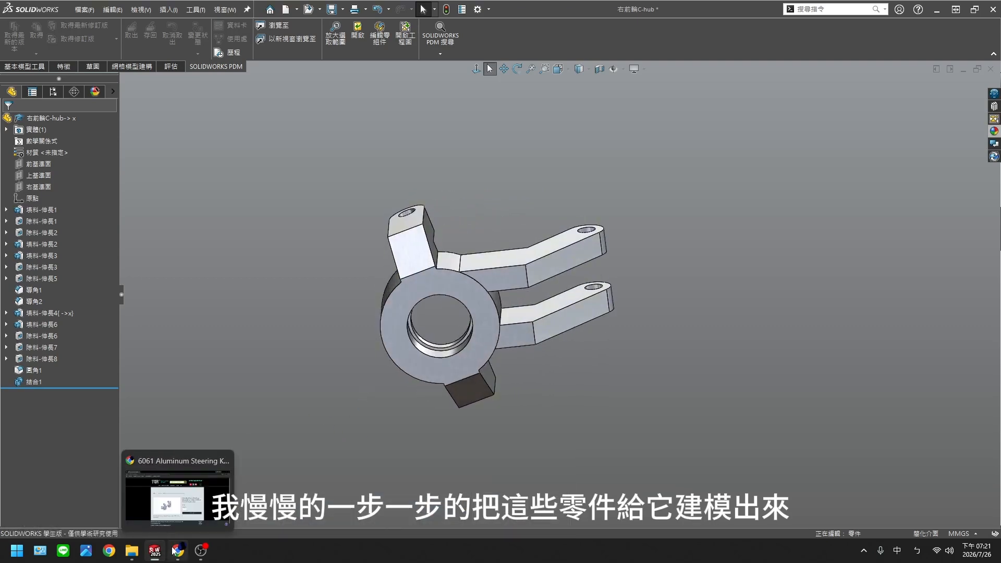
click(279, 492)
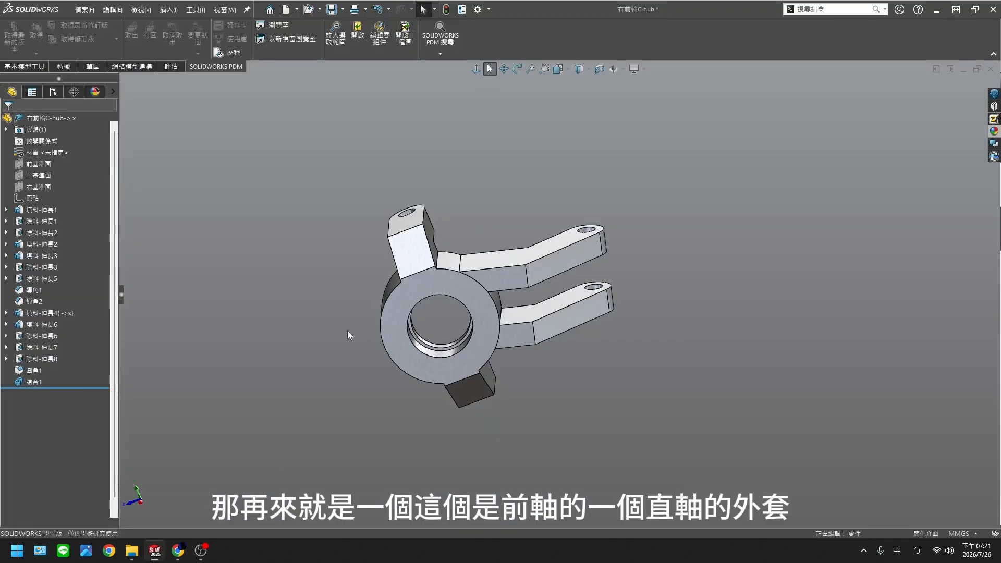
middle_drag(416, 389, 439, 357)
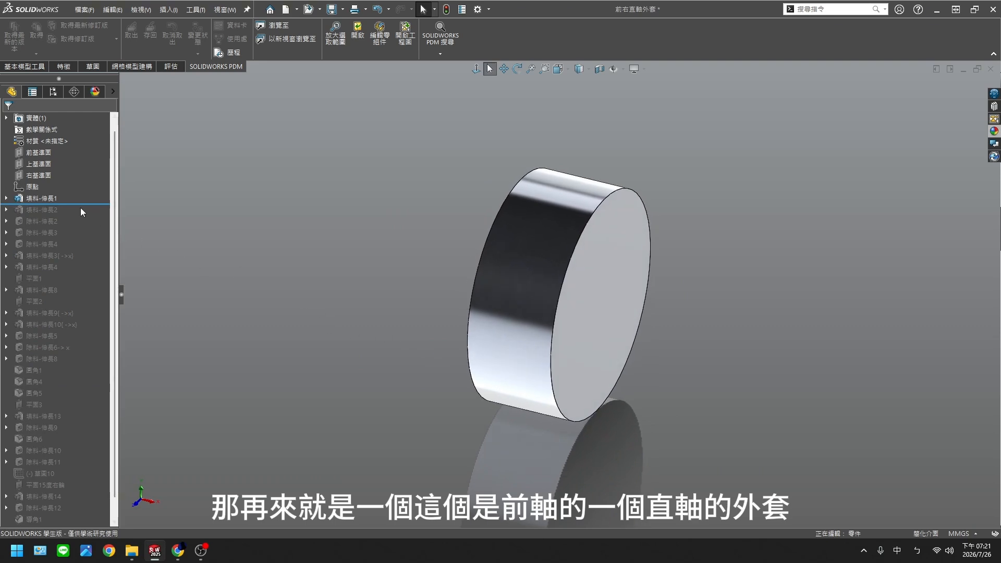
drag(85, 214, 84, 215)
key(f)
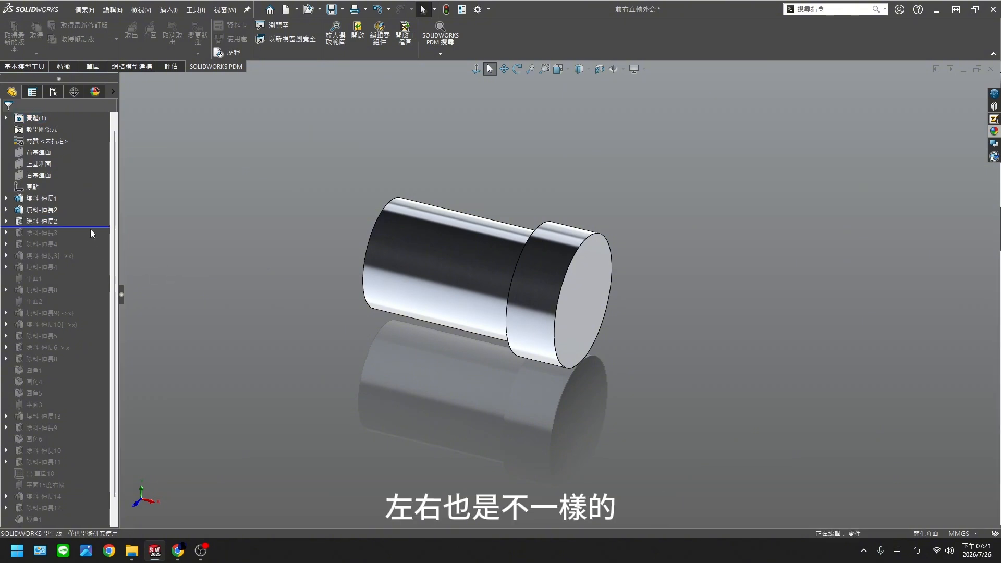
Roll the sleeve's history forward through the cuts 除料-伸長3 and 除料-伸長4 to include the extrusion 填料-伸長3.
drag(90, 228, 89, 238)
middle_drag(350, 363, 228, 346)
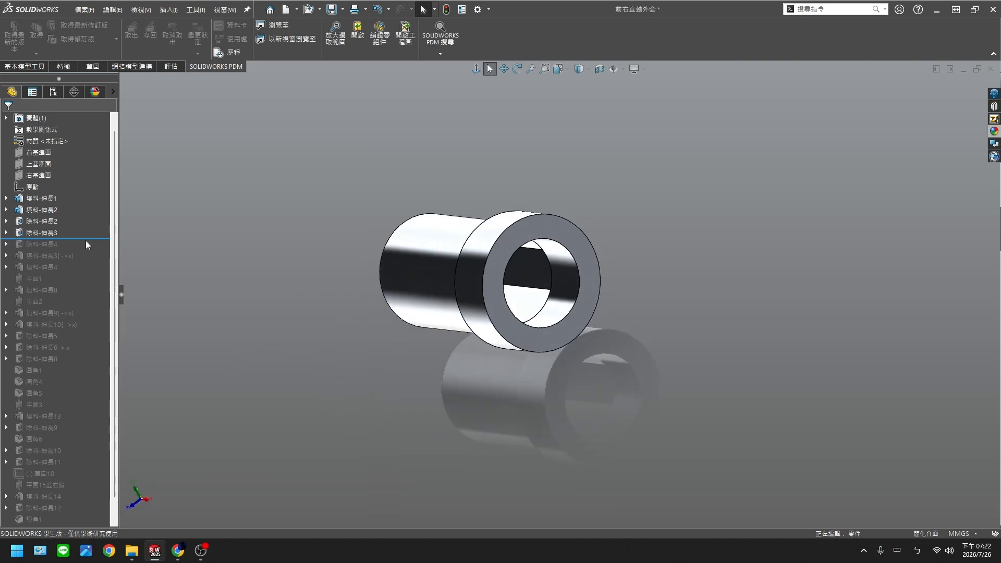
drag(86, 240, 85, 250)
middle_drag(276, 374, 277, 347)
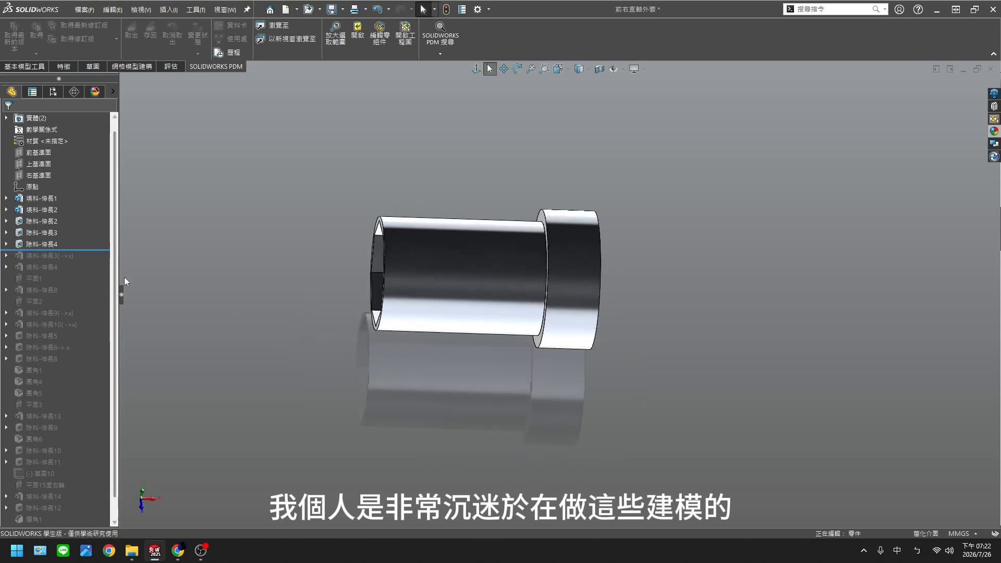
drag(99, 264, 100, 264)
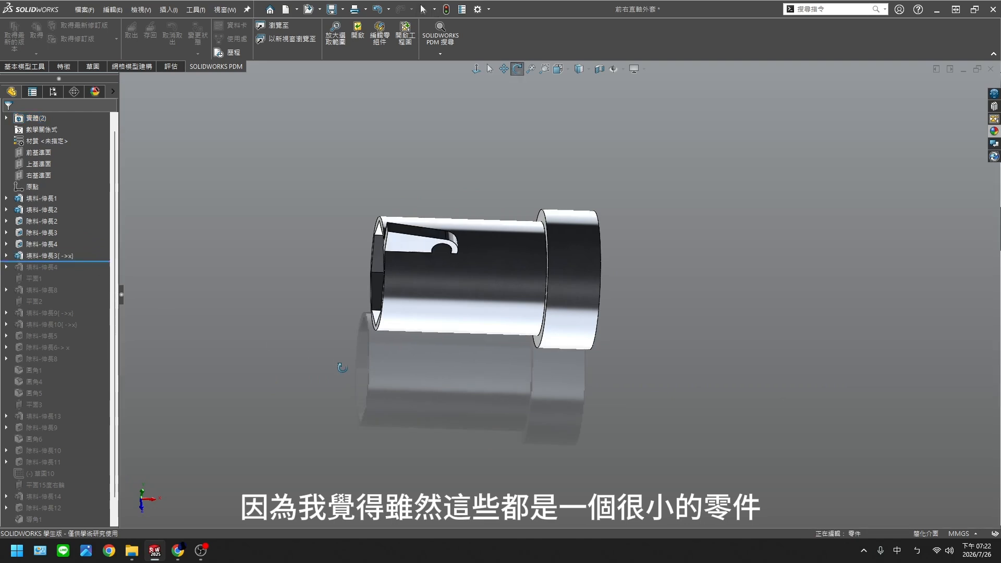
Roll the right sleeve's history forward through the extrusions 填料-伸長4, 填料-伸長8 and 填料-伸長9, including the planes 平面1 and 平面2.
middle_drag(345, 369, 305, 306)
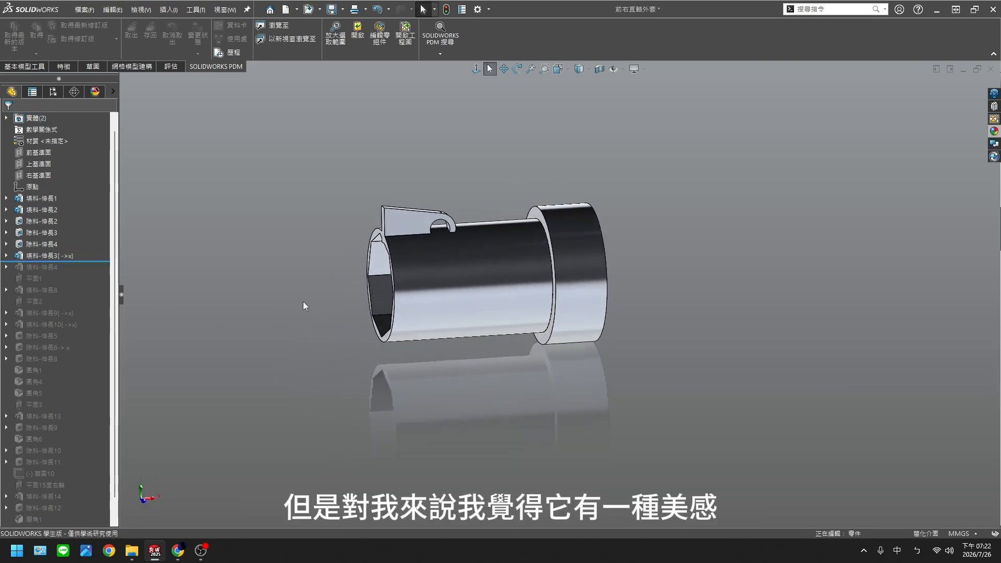
drag(86, 270, 86, 270)
middle_drag(245, 323, 292, 341)
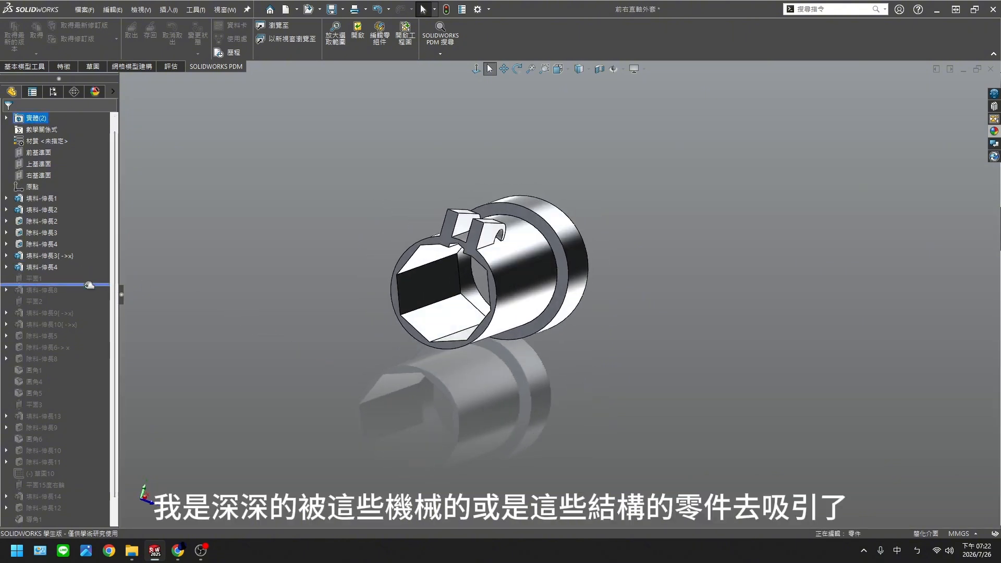
middle_drag(351, 392, 228, 342)
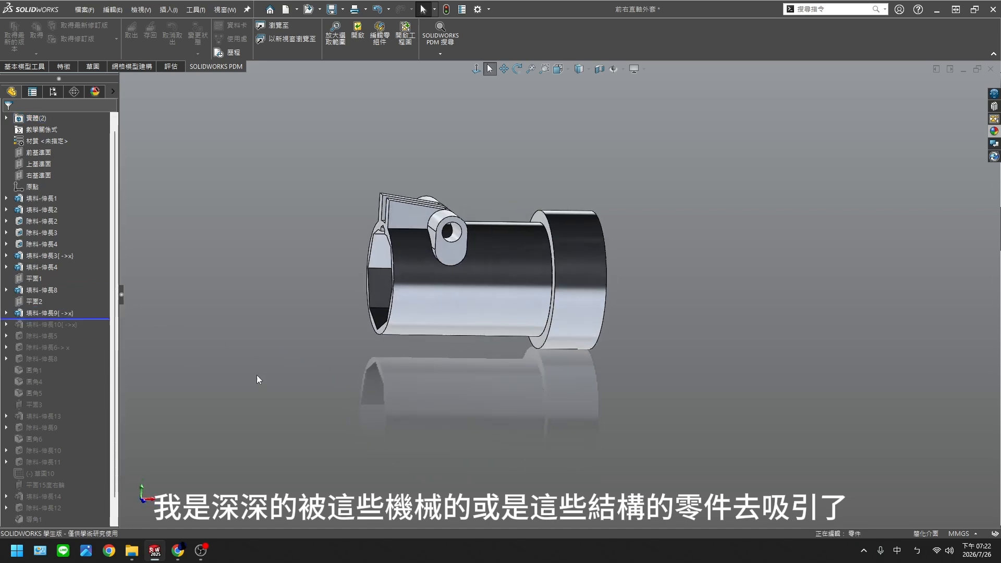
middle_drag(258, 380, 388, 424)
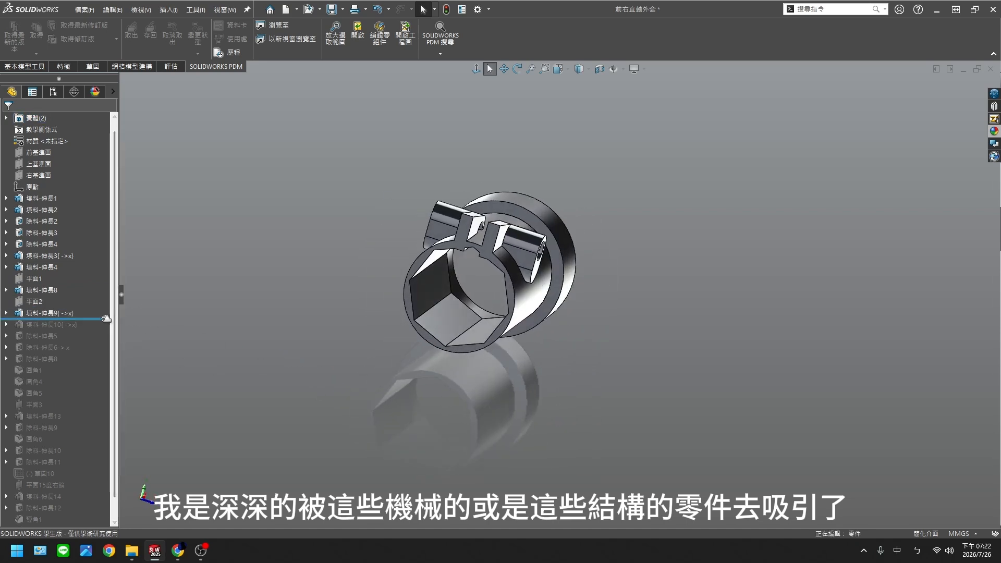
Roll the right sleeve's history forward from the side lug 填料-伸長10 through the cuts 除料-伸長5, 6 and 8 to the fillet 圓角4.
drag(106, 319, 100, 329)
middle_drag(376, 409, 210, 381)
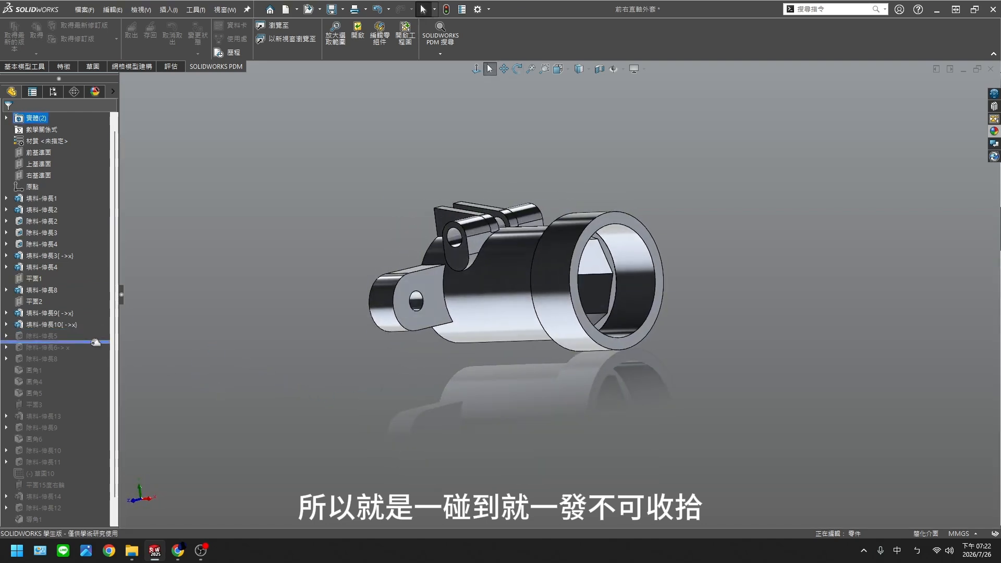
middle_drag(355, 394, 419, 430)
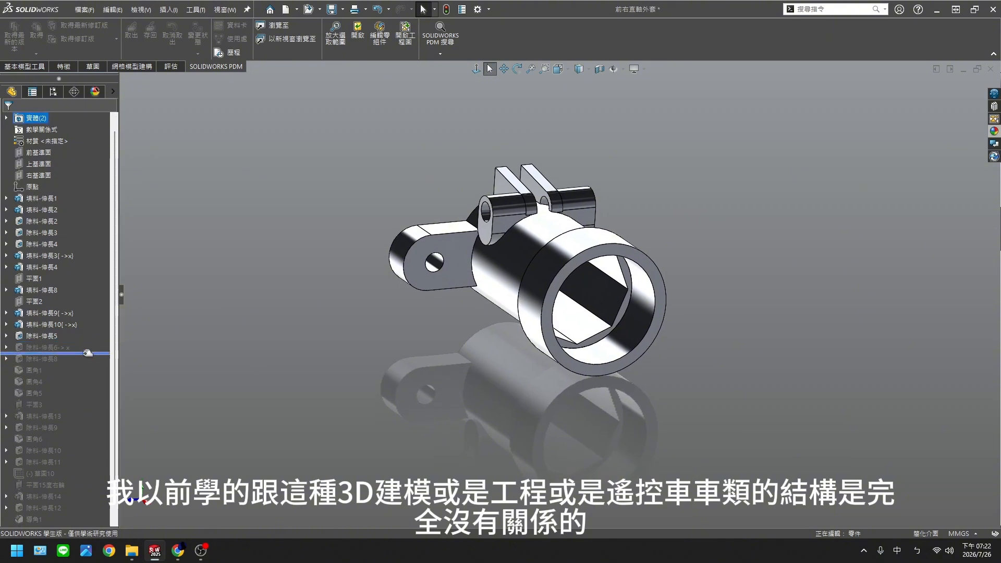
drag(88, 354, 98, 376)
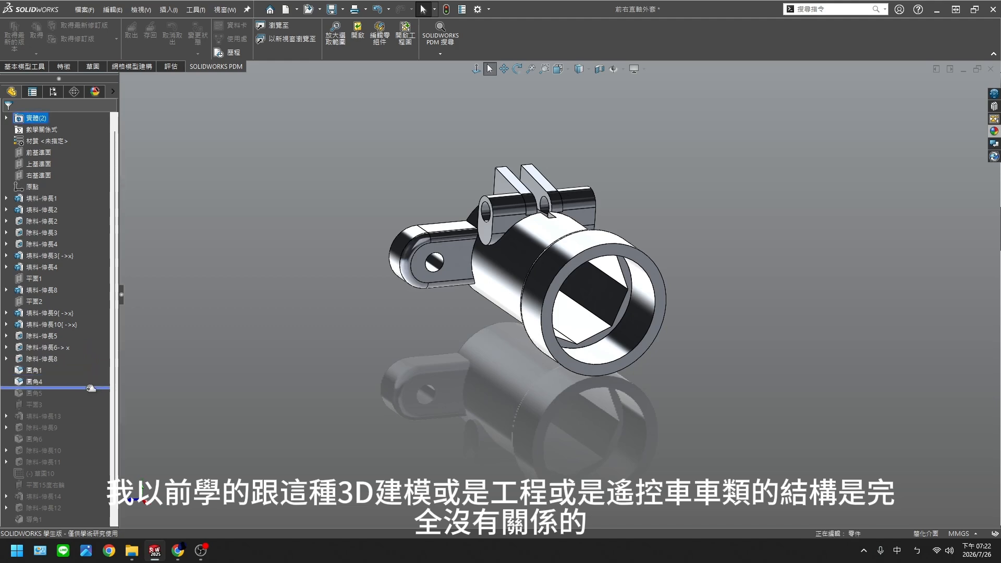
Roll the right sleeve's history forward through 圓角5 and 平面3 to the upright boss 填料-伸長13.
middle_drag(377, 453, 240, 400)
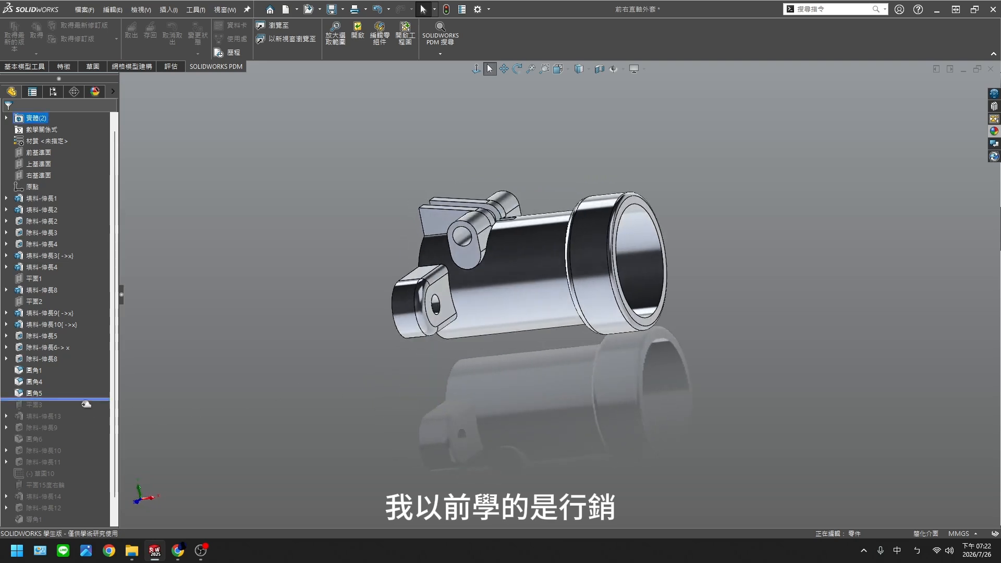
drag(86, 404, 86, 410)
middle_drag(324, 417, 506, 448)
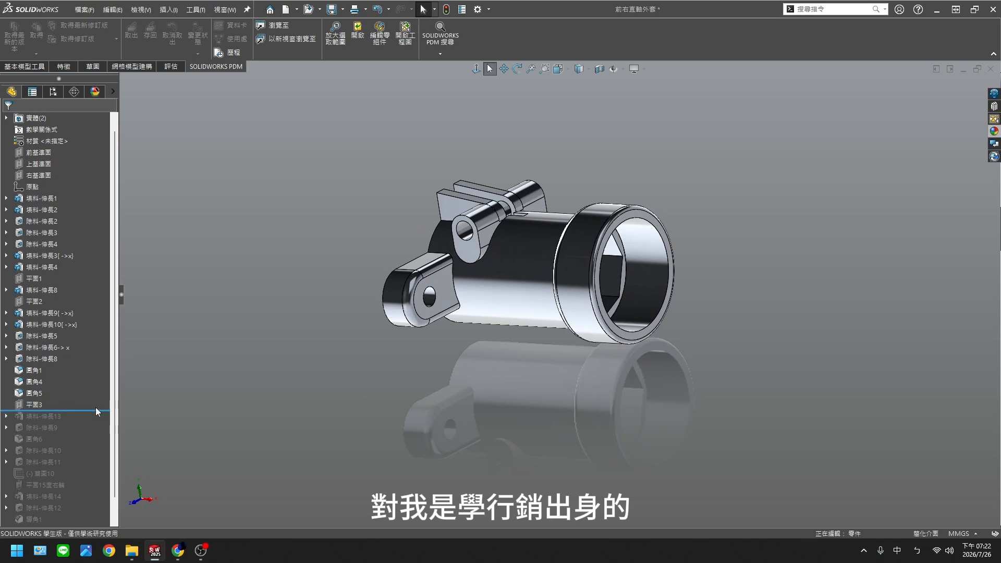
mouse_move(335, 418)
middle_down()
mouse_move(385, 435)
mouse_move(343, 412)
middle_up()
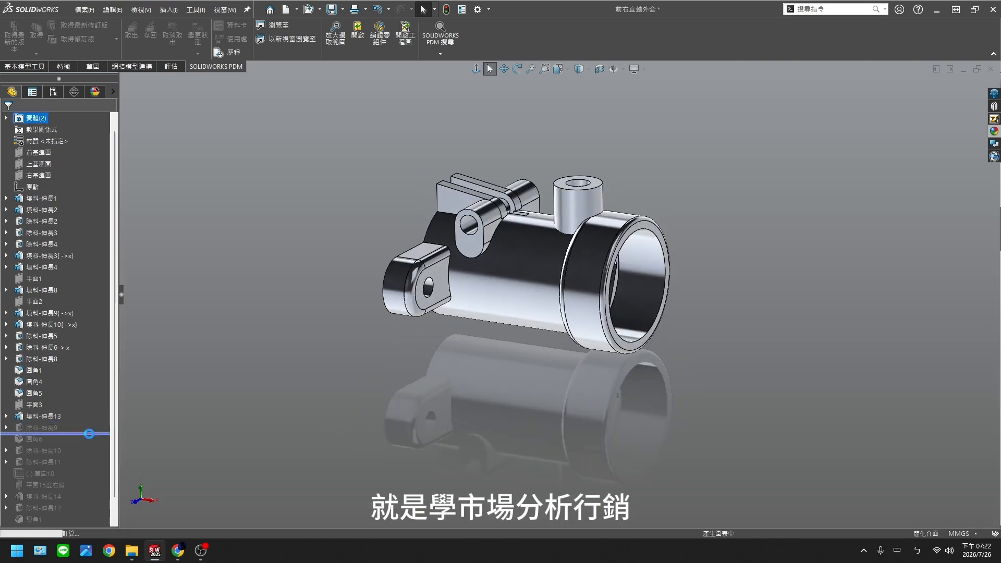
Roll the right sleeve's history forward through the cut 除料-伸長9 and the boss fillet 圓角6.
middle_drag(486, 409, 368, 436)
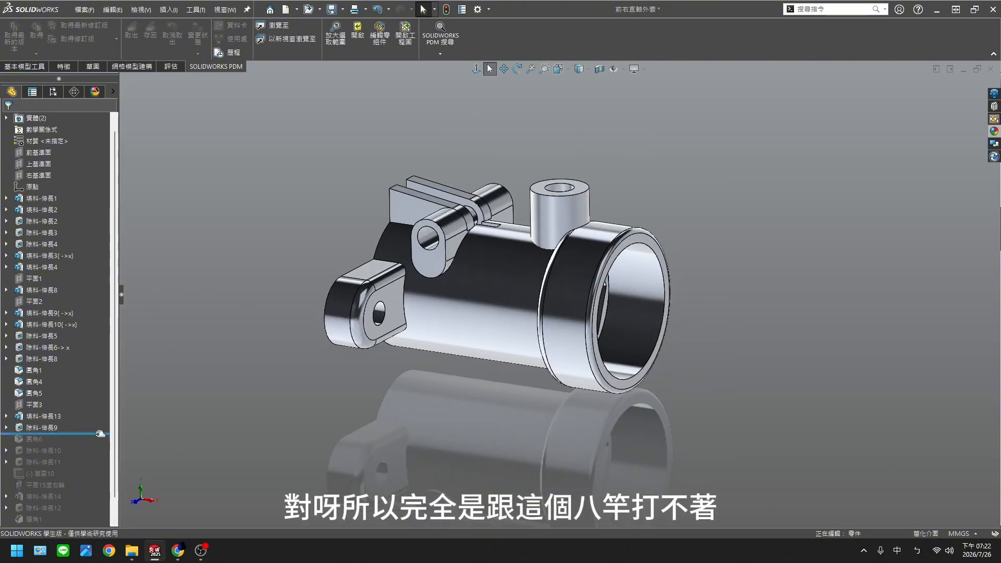
drag(93, 449, 93, 448)
middle_drag(335, 439, 365, 461)
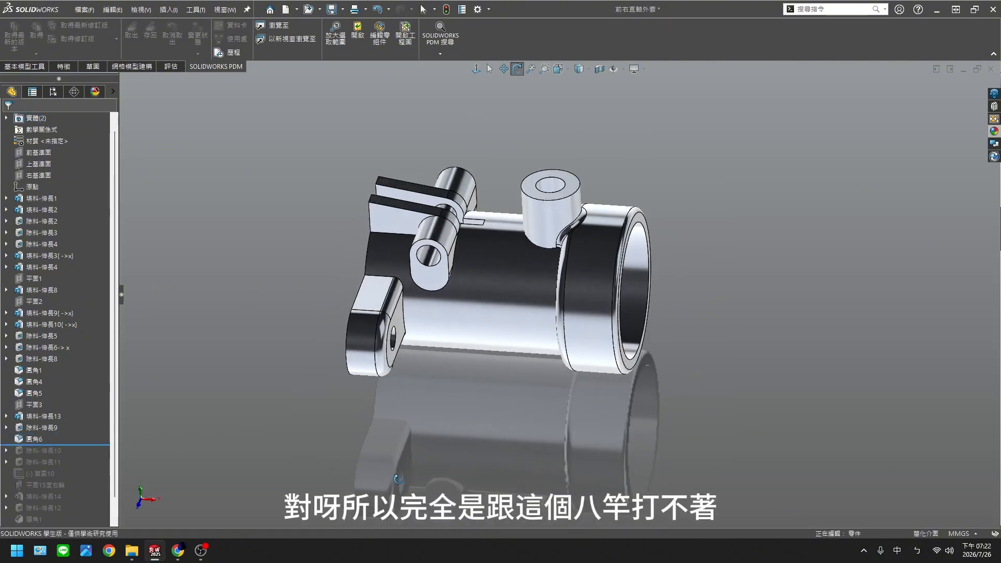
scroll(577, 338, down, 2)
middle_drag(577, 337, 720, 397)
scroll(765, 398, up, 3)
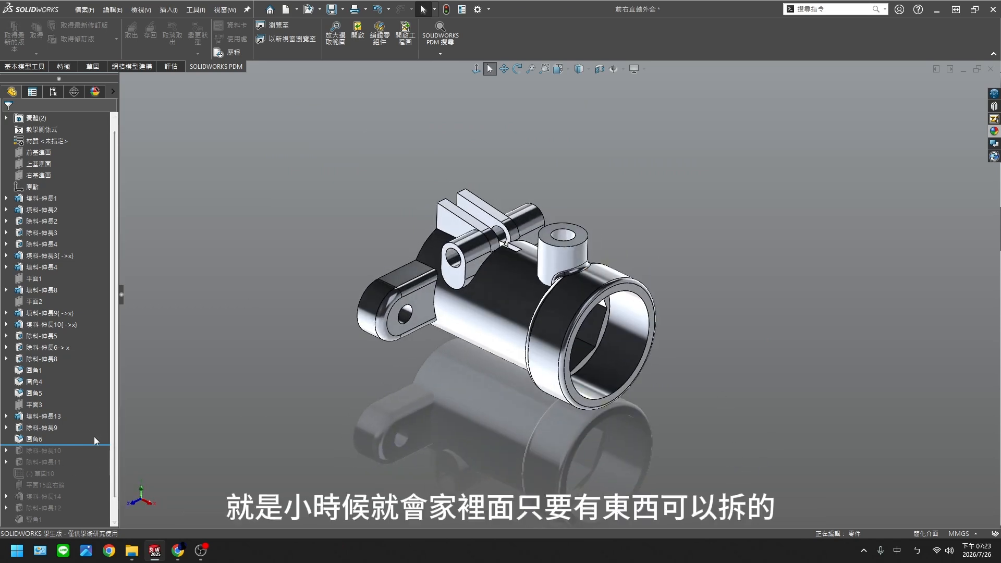
Roll the right sleeve's history forward from 除料-伸長10 through the fork arms 填料-伸長14 and 除料-伸長12 to the chamfer 導角2.
drag(96, 446, 86, 480)
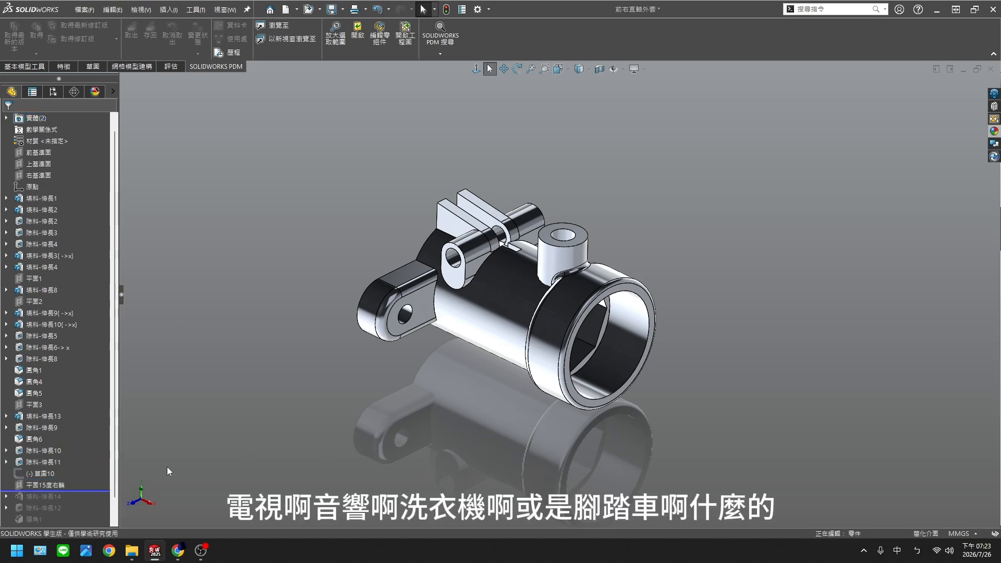
drag(89, 487, 72, 512)
scroll(415, 440, up, 1)
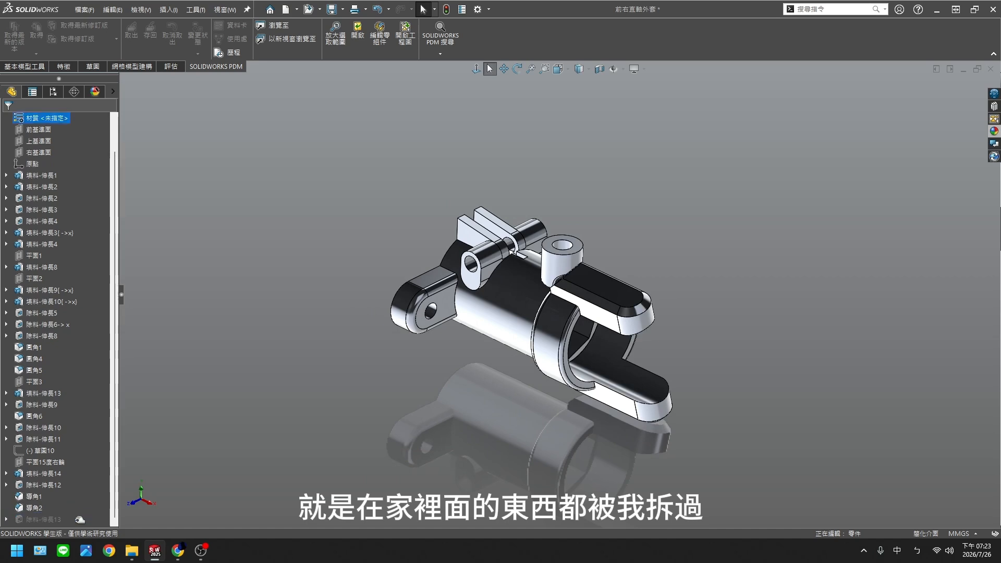
Include the fork-arm holes 除料-伸長13 in the right sleeve's history and inspect the part from several angles.
middle_drag(493, 449, 608, 426)
drag(535, 467, 552, 386)
mouse_move(553, 385)
middle_down()
mouse_move(537, 380)
mouse_move(560, 381)
middle_up()
middle_click(564, 379)
scroll(486, 414, down, 1)
drag(507, 403, 489, 419)
key(Escape)
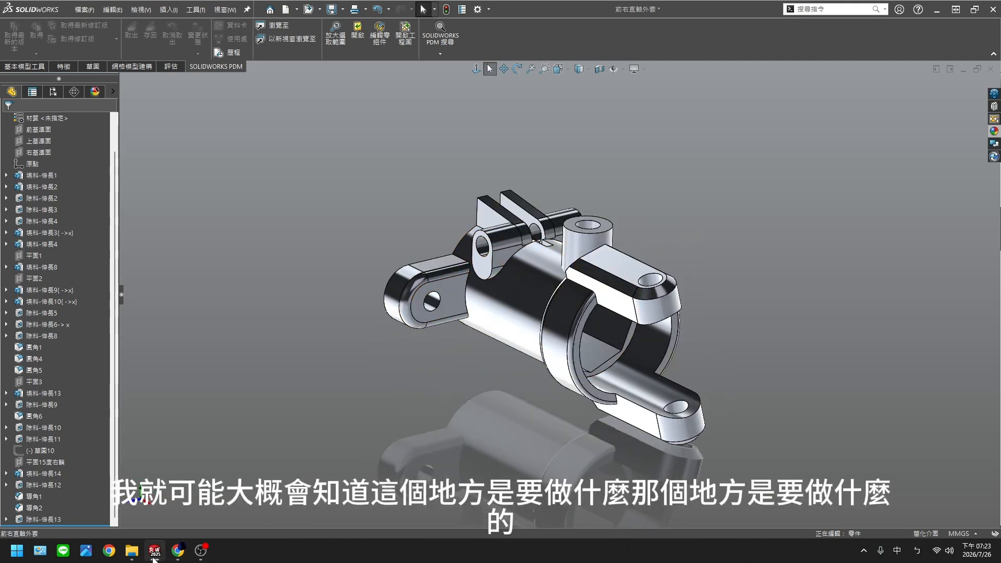
Switch to the 前左直軸外套-1 part and roll its history forward through 填料-伸長2, 除料-伸長2 and 除料-伸長3.
mouse_move(154, 554)
click(393, 471)
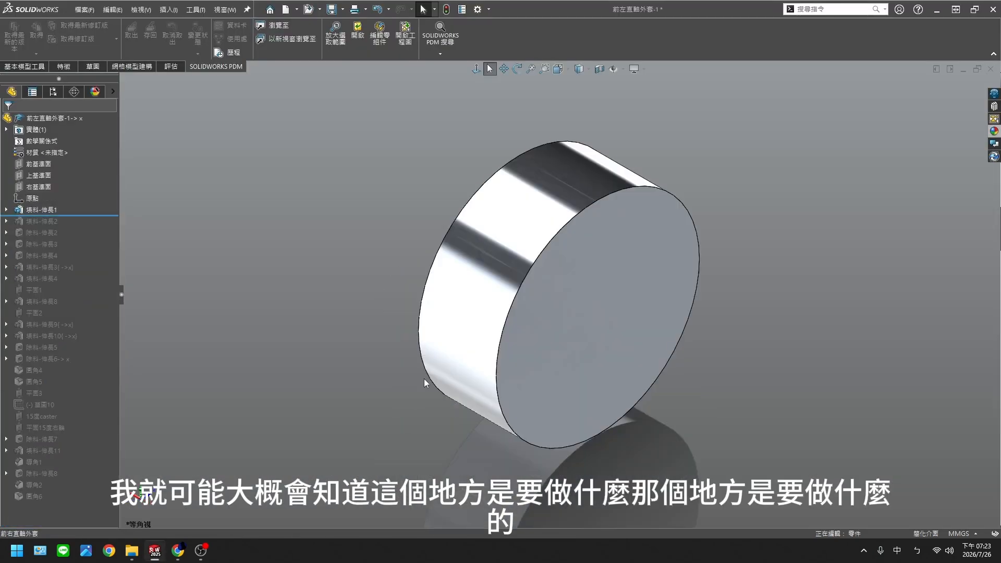
drag(90, 216, 86, 245)
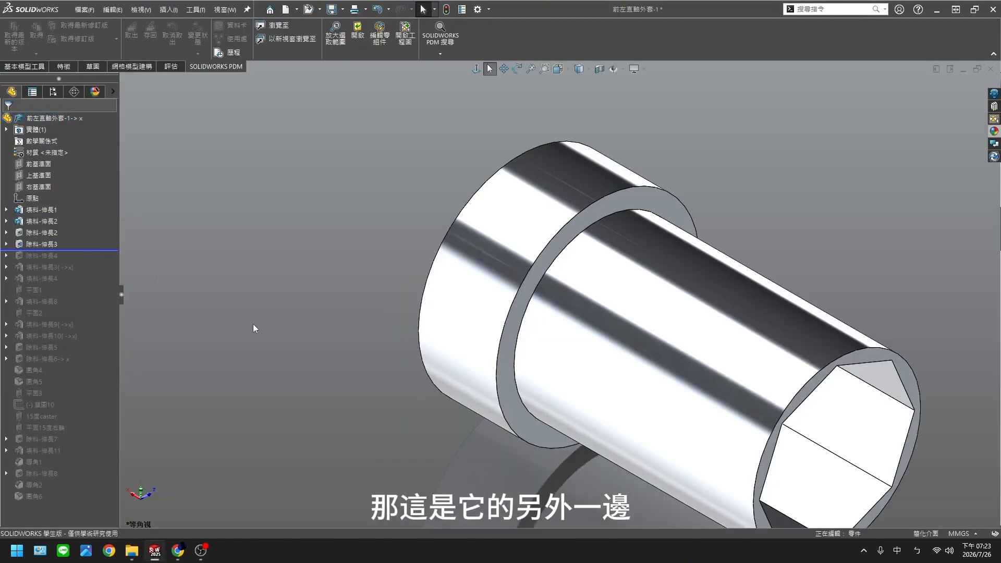
scroll(261, 328, up, 6)
ctrl+middle_drag(480, 389, 386, 443)
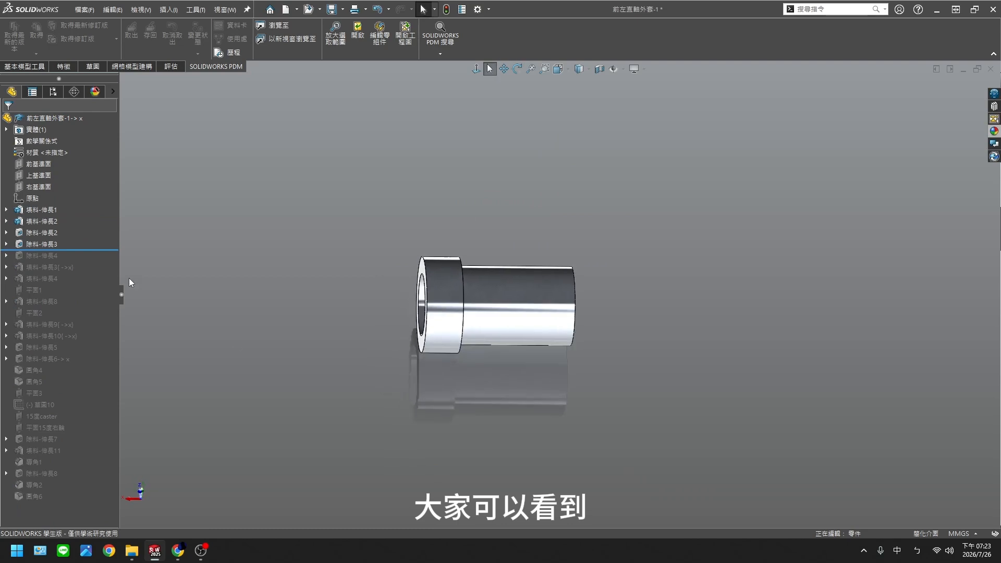
Roll the left sleeve's history forward from 除料-伸長4 through the mounting lugs and 除料-伸長6 to the fillets 圓角4 and 圓角5.
drag(97, 264, 95, 320)
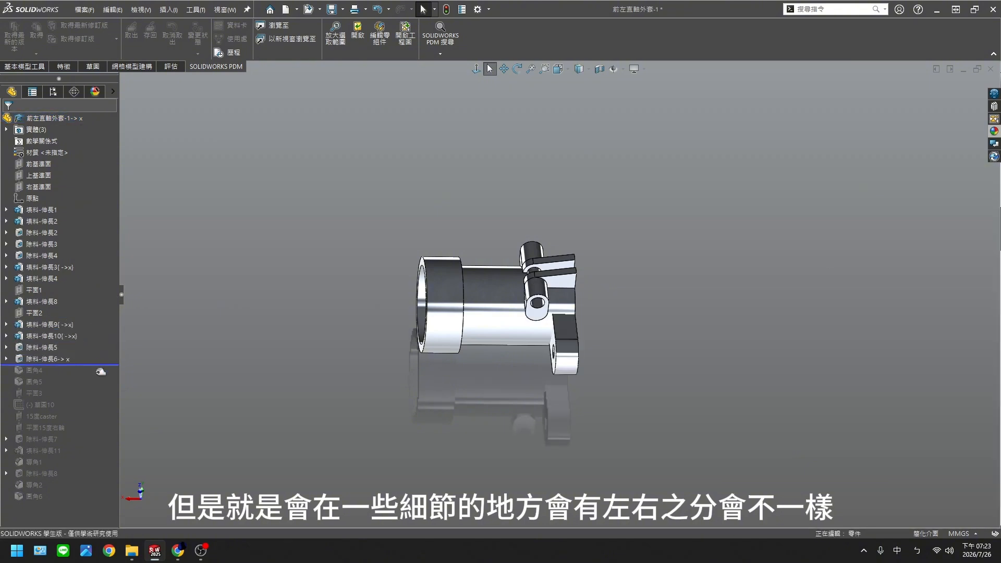
drag(105, 367, 102, 388)
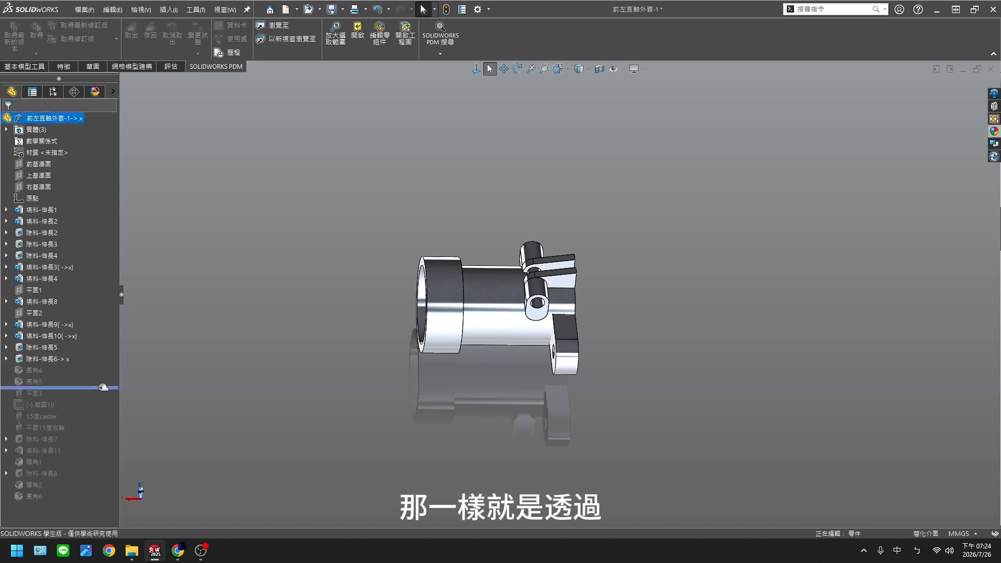
middle_drag(245, 333, 437, 276)
middle_drag(571, 436, 563, 316)
middle_drag(435, 417, 553, 441)
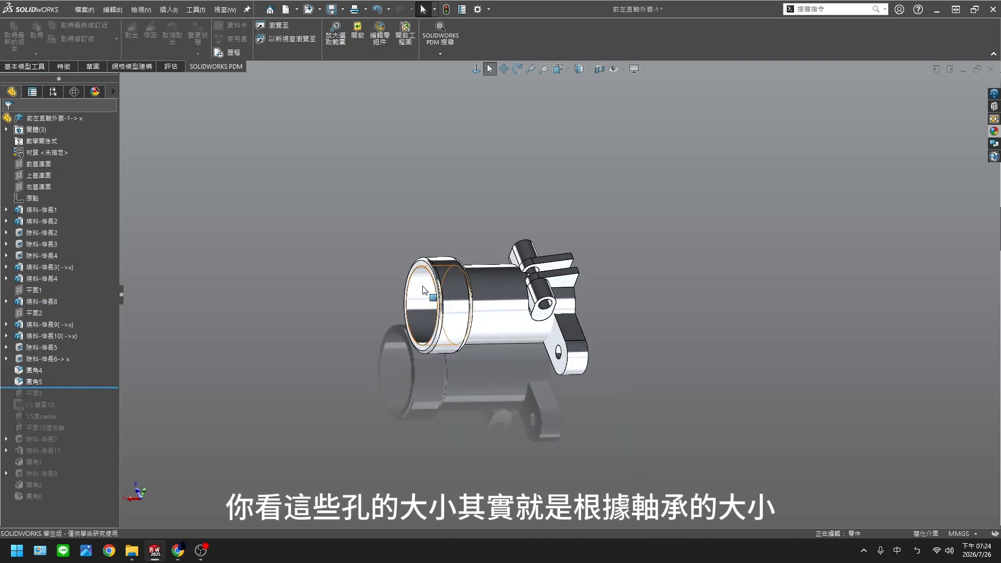
Roll the left sleeve's history forward through 平面3, the 15度caster plane and 除料-伸長7 to the extrusion 填料-伸長11.
middle_drag(356, 390, 383, 415)
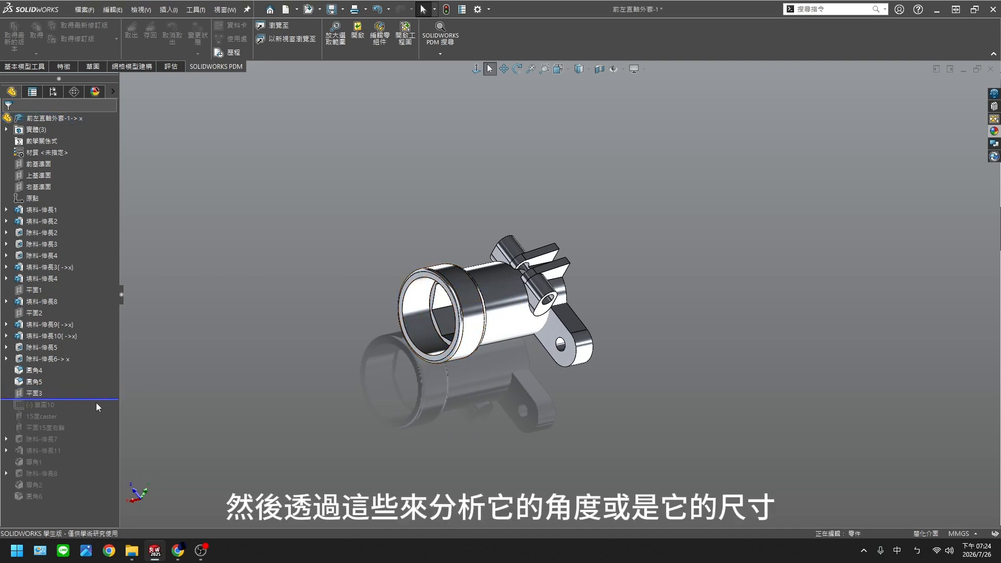
middle_drag(334, 412, 250, 365)
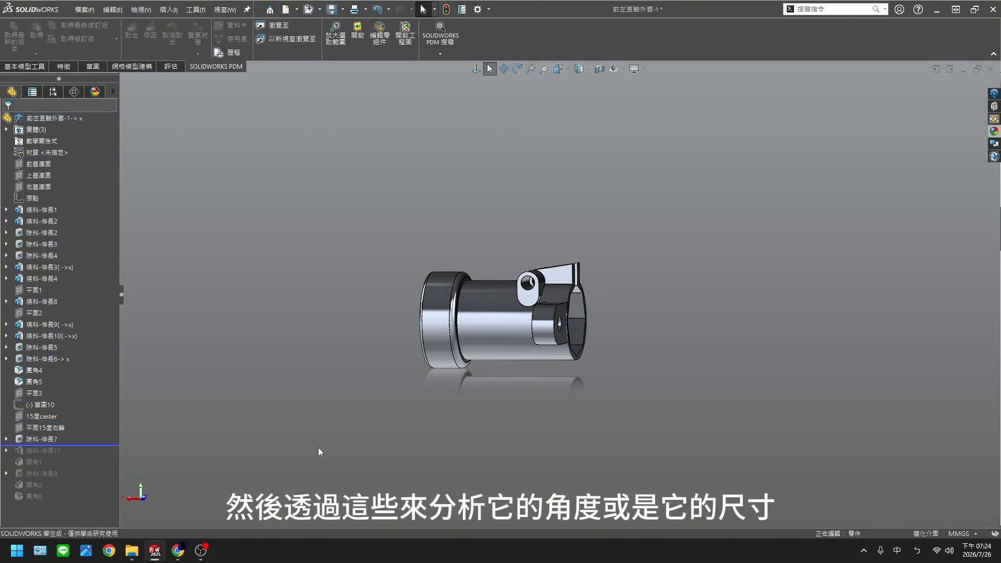
middle_drag(319, 449, 344, 476)
drag(92, 453, 93, 457)
middle_drag(334, 467, 432, 473)
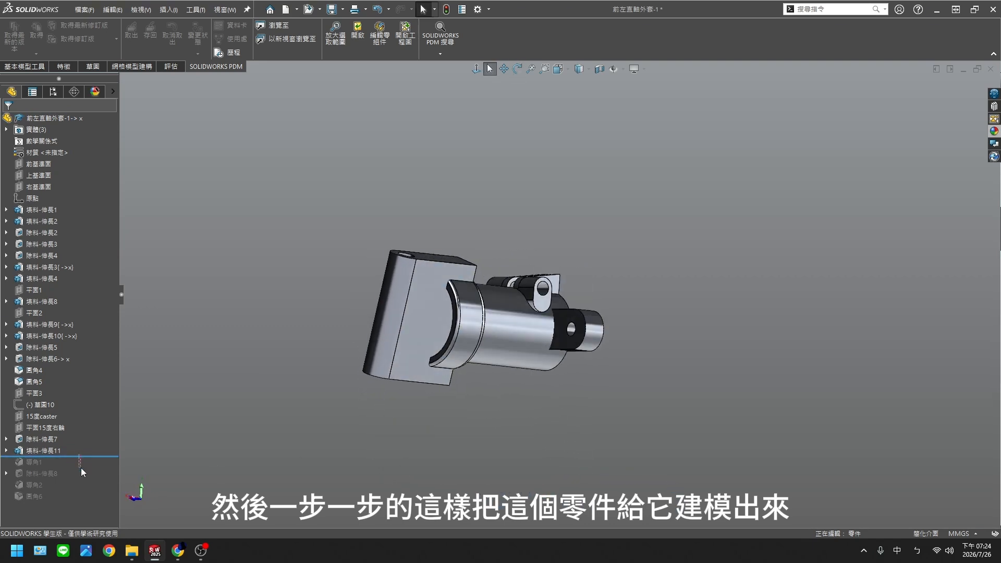
Roll the left sleeve's history forward through 導角1, 除料-伸長8 and 導角2 to the final fillet 圓角6.
click(288, 467)
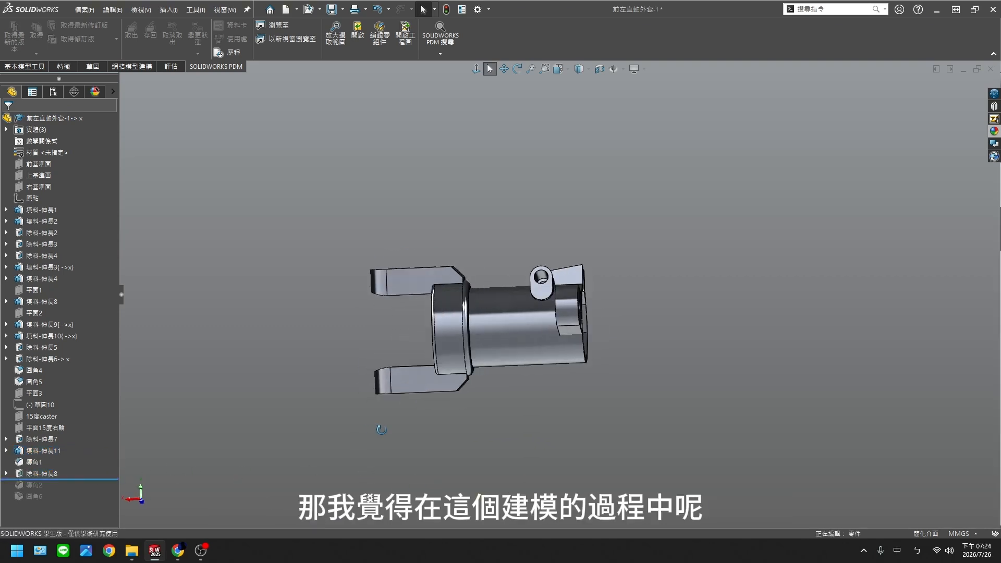
middle_drag(381, 429, 508, 453)
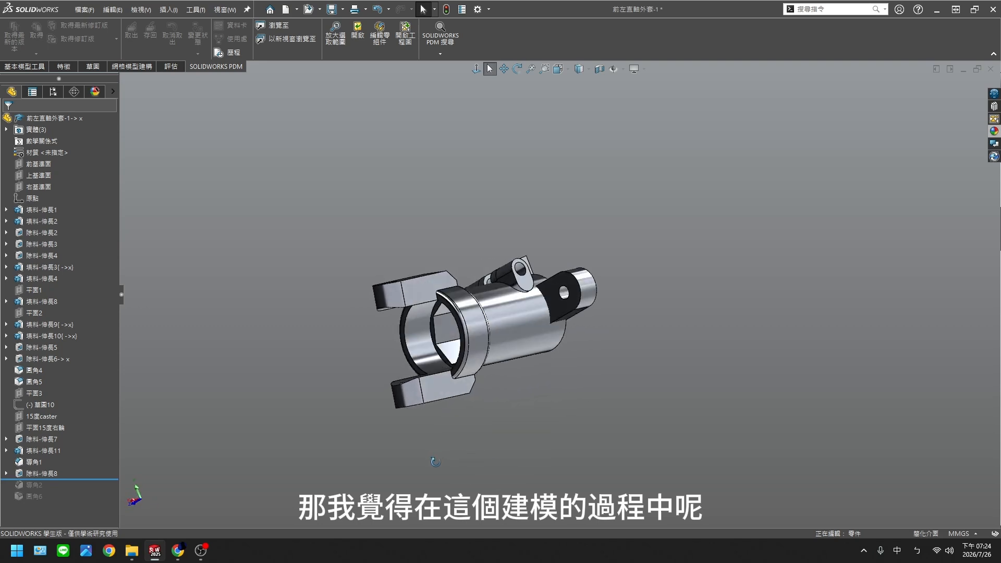
middle_drag(376, 473, 413, 469)
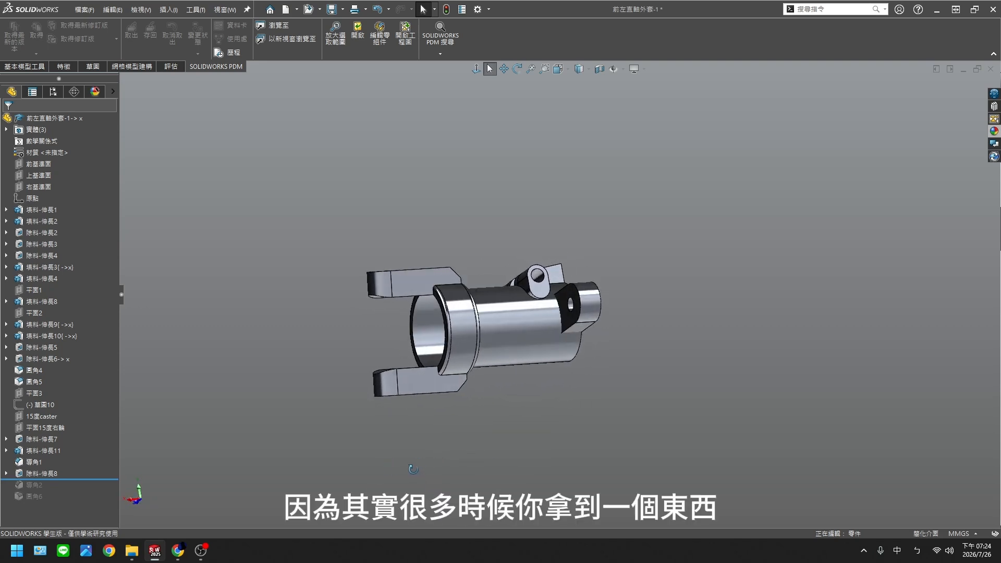
middle_drag(478, 466, 566, 451)
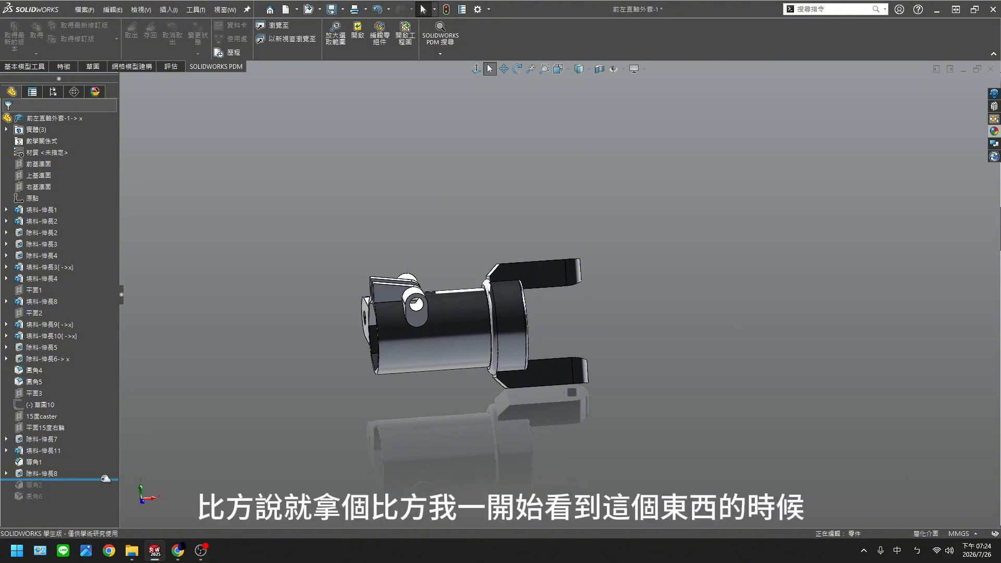
middle_drag(475, 466, 284, 458)
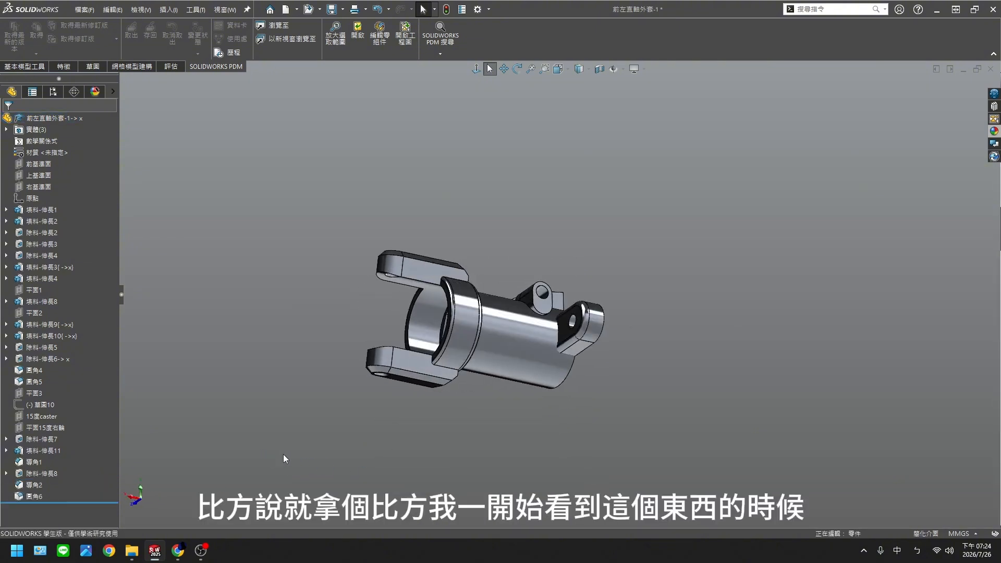
Examine the completed left straight-axle sleeve from several angles, including its fork arms, bore and mounting lugs.
middle_drag(664, 406, 617, 442)
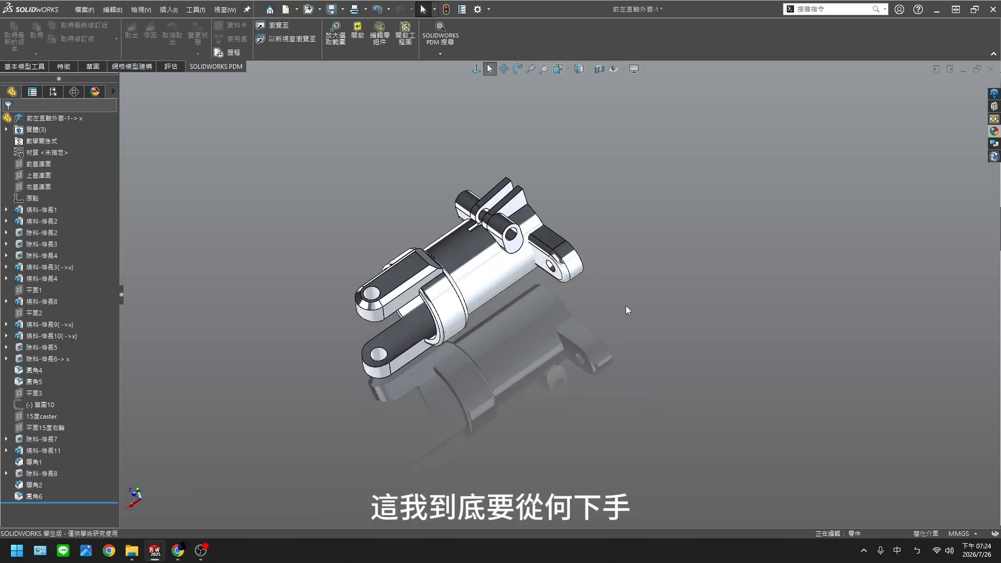
ctrl+middle_drag(620, 321, 659, 365)
scroll(668, 368, down, 2)
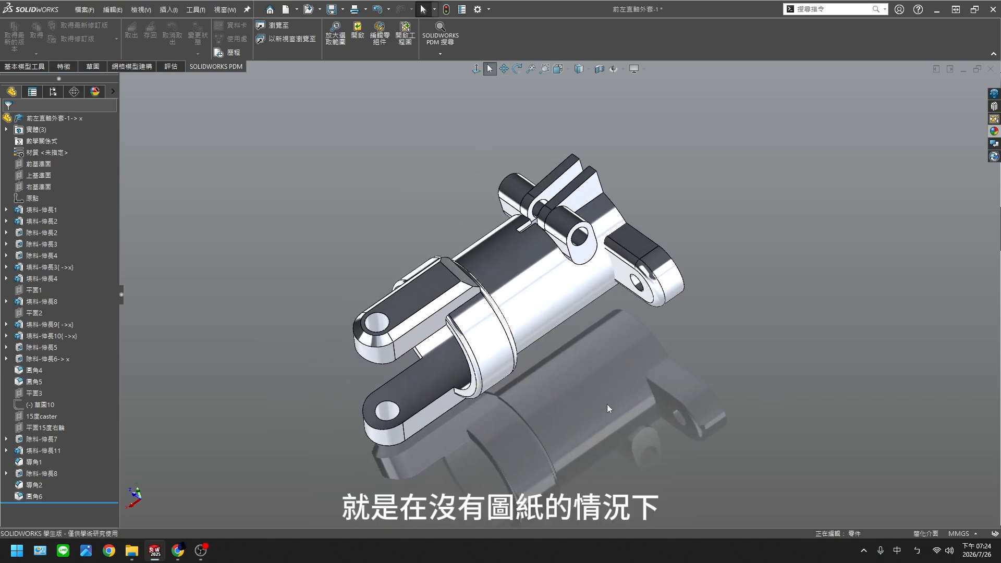
middle_drag(606, 405, 684, 460)
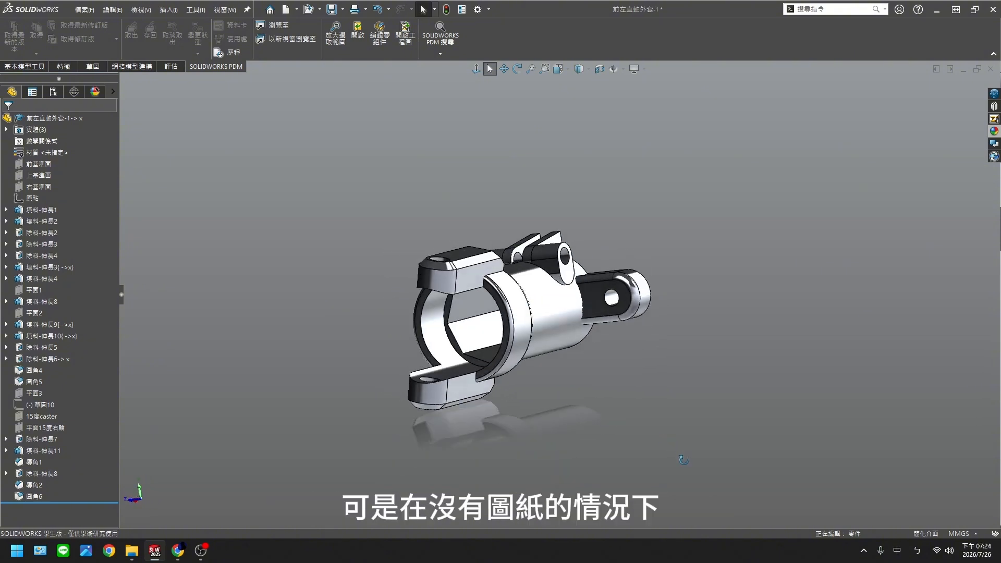
mouse_move(693, 388)
middle_down()
mouse_move(718, 443)
mouse_move(682, 414)
mouse_move(740, 426)
mouse_move(702, 400)
middle_up()
scroll(647, 388, down, 2)
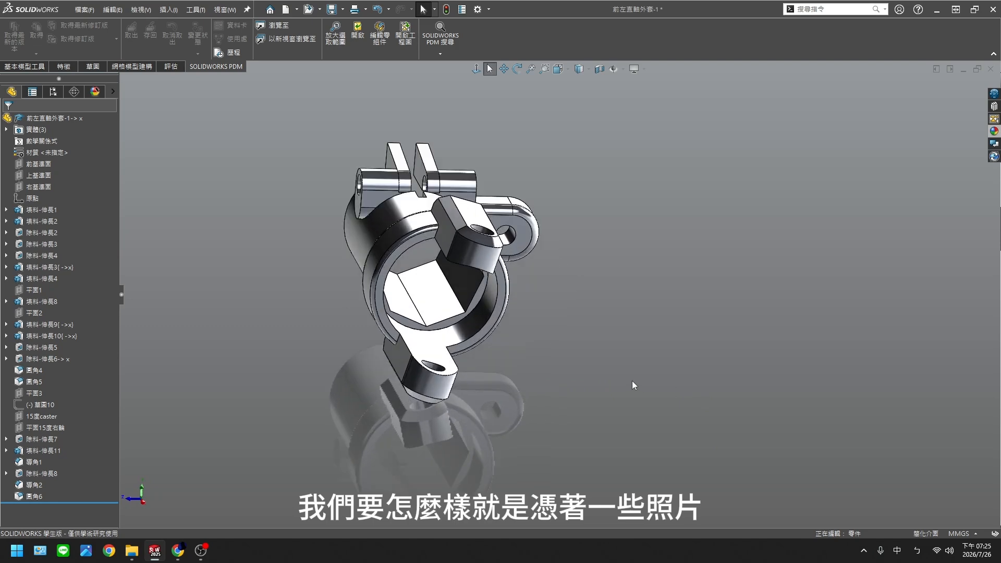
ctrl+middle_drag(589, 381, 622, 439)
scroll(580, 420, up, 2)
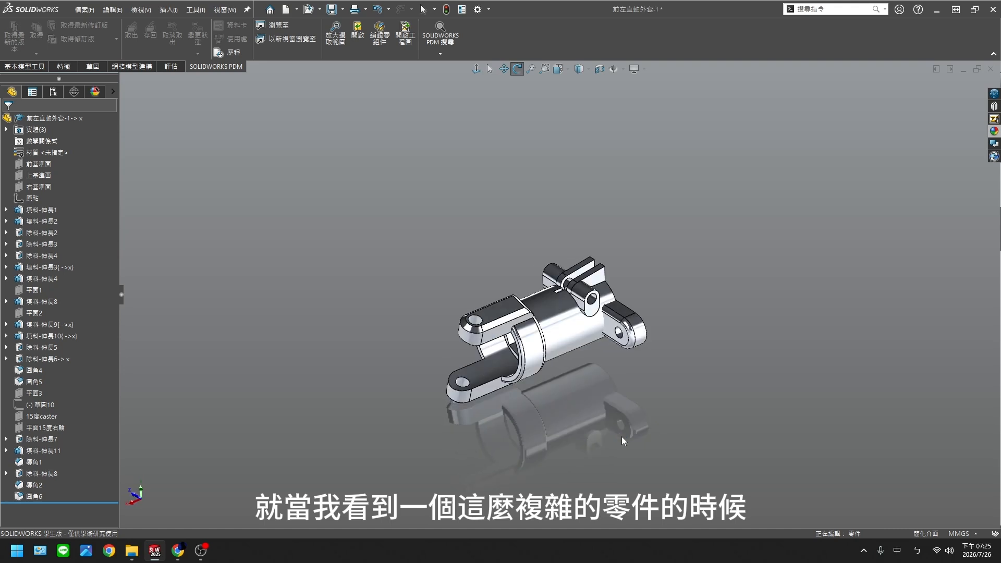
Switch to the right straight-axle sleeve 前右直軸外套 and roll its history back to just after 填料-伸長1.
mouse_move(161, 551)
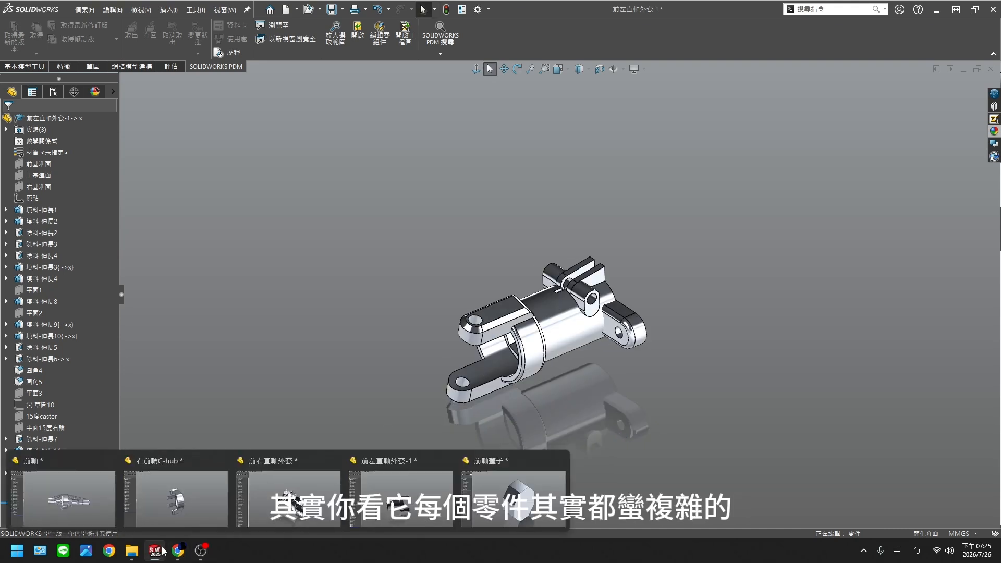
click(288, 498)
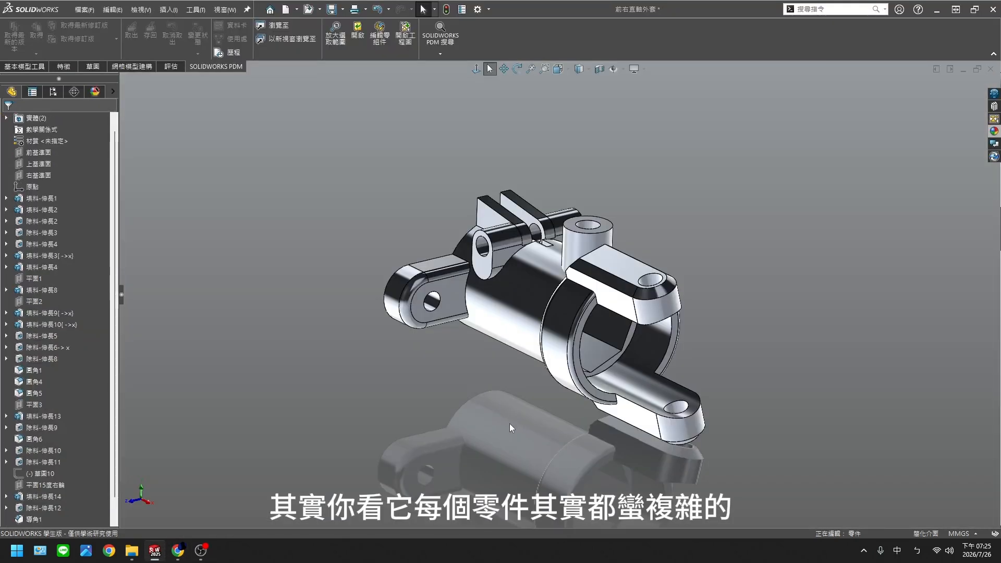
scroll(508, 423, down, 3)
middle_drag(579, 419, 554, 407)
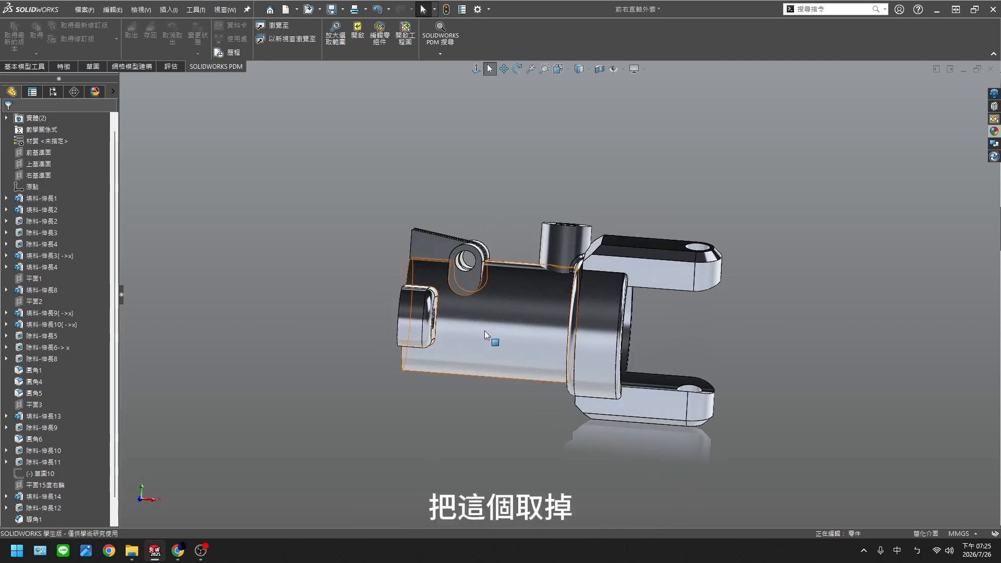
scroll(80, 416, down, 2)
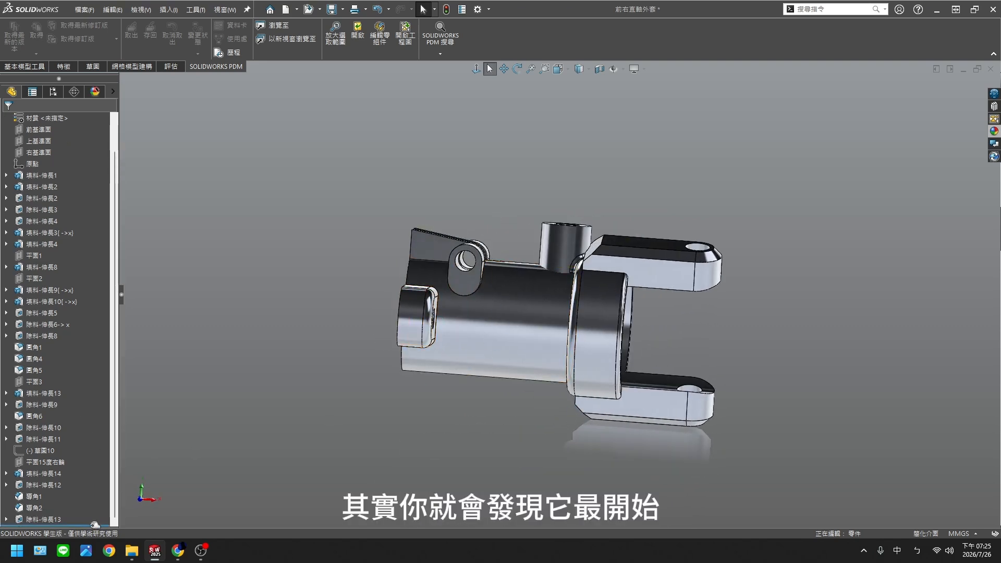
drag(98, 180, 97, 180)
middle_drag(418, 452, 373, 448)
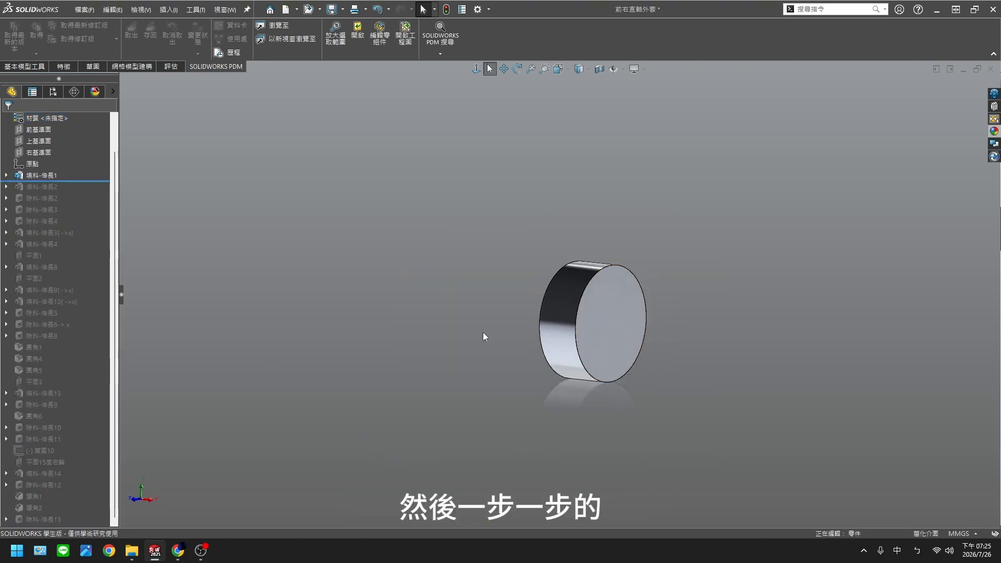
Roll the right sleeve's history forward to 除料-伸長4 and on to the final cut 除料-伸長13.
drag(92, 180, 90, 226)
middle_drag(305, 336, 347, 359)
drag(92, 226, 72, 484)
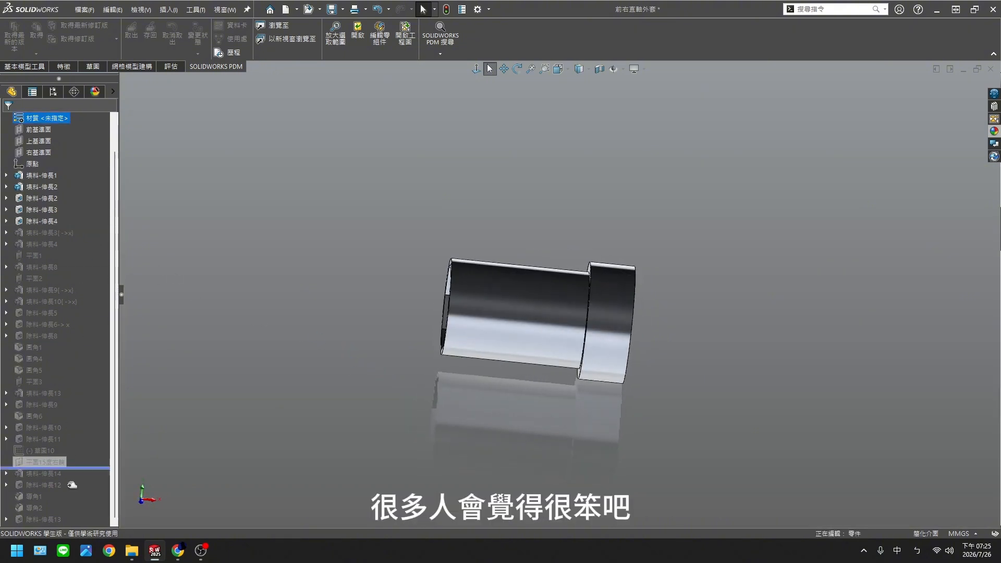
middle_drag(375, 449, 303, 417)
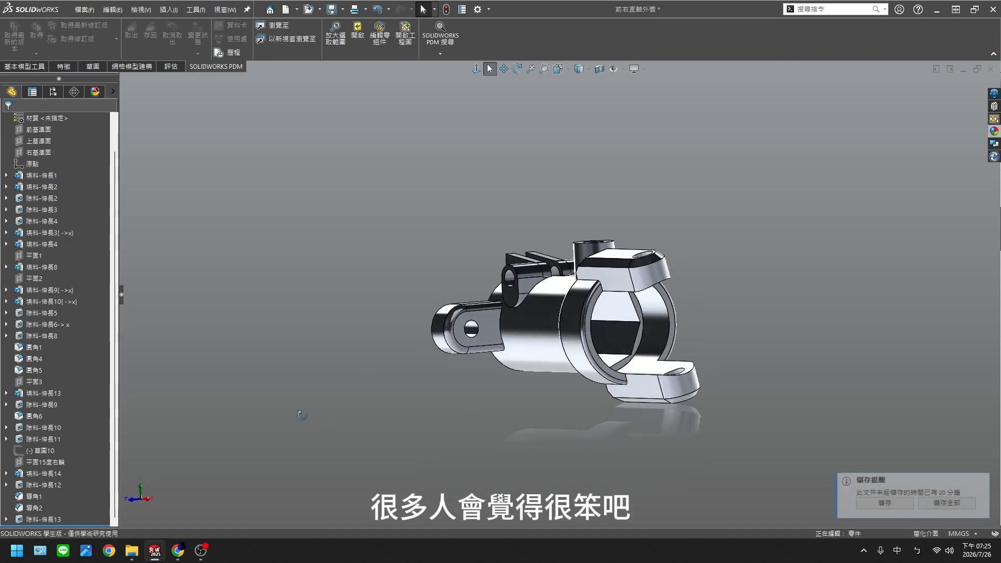
Examine the completed right straight-axle sleeve from several angles, including its bore, clamp lugs, upright boss and fork arms.
ctrl+middle_drag(485, 443, 563, 464)
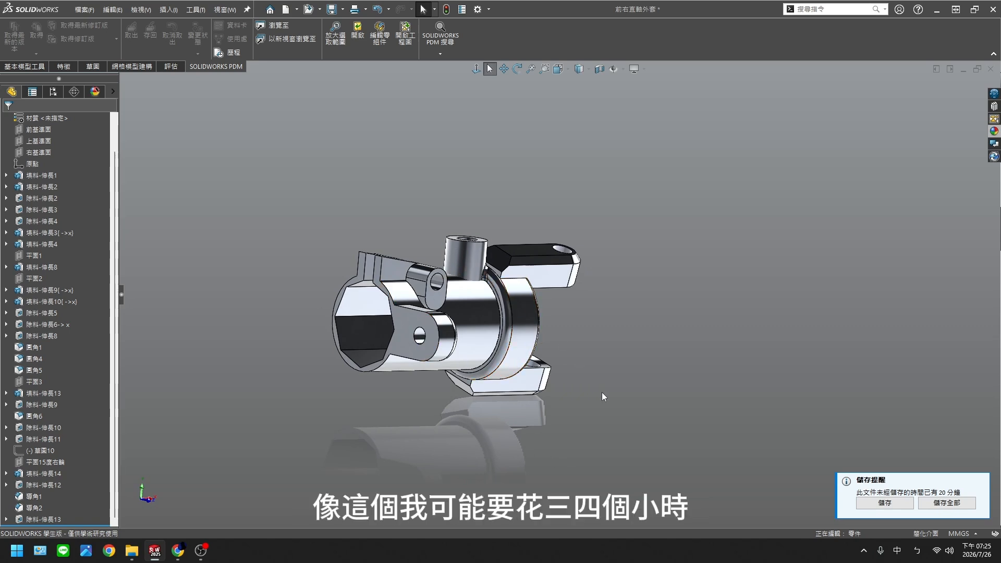
middle_drag(602, 396, 684, 382)
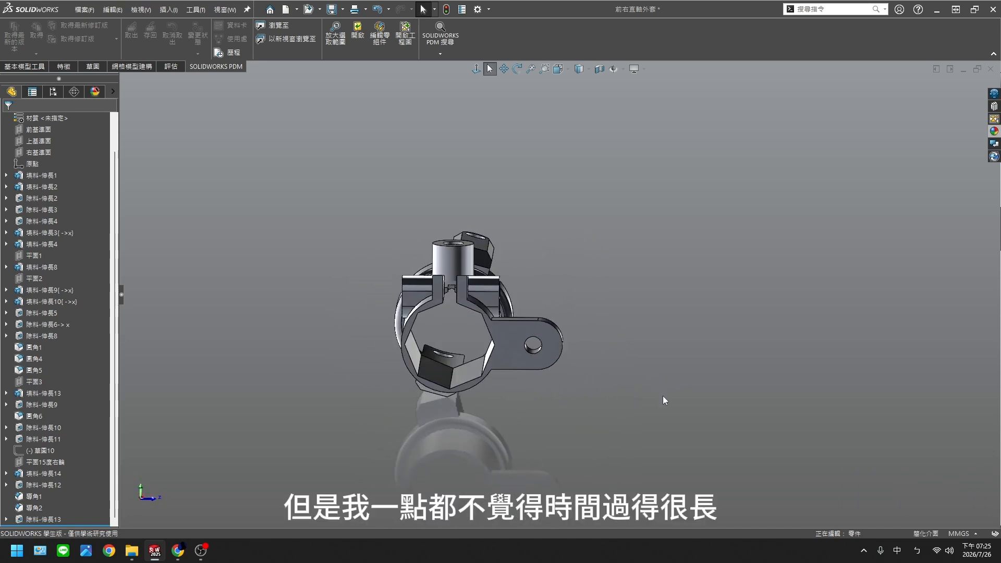
middle_drag(605, 411, 482, 463)
middle_drag(620, 443, 623, 337)
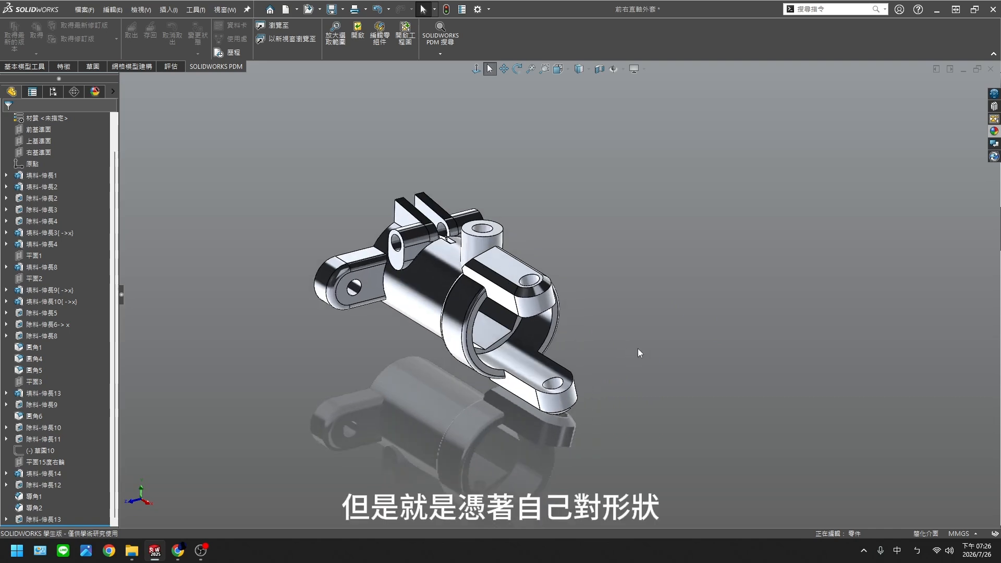
scroll(644, 358, up, 2)
ctrl+middle_drag(644, 358, 719, 360)
scroll(714, 365, down, 1)
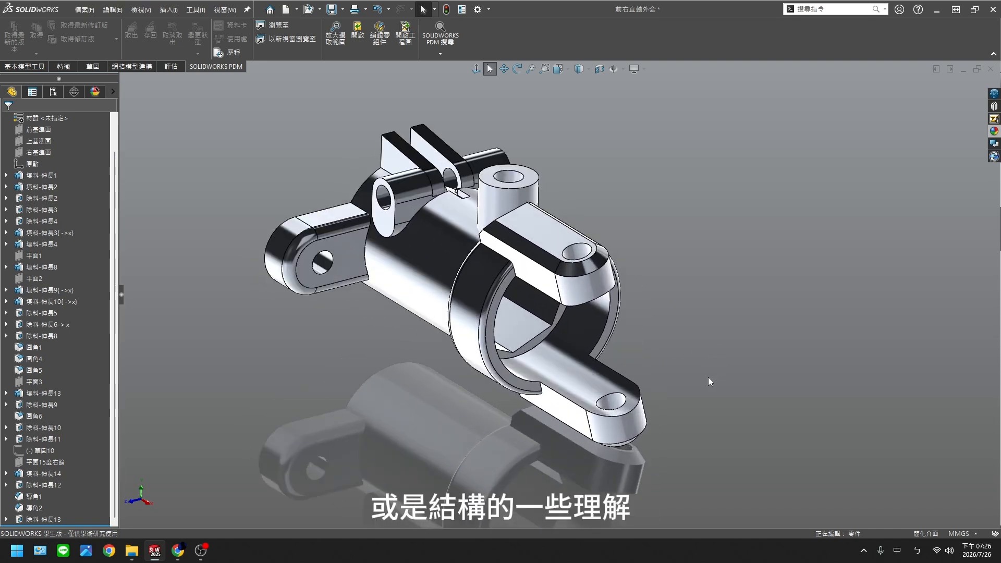
scroll(708, 373, up, 1)
scroll(701, 383, down, 1)
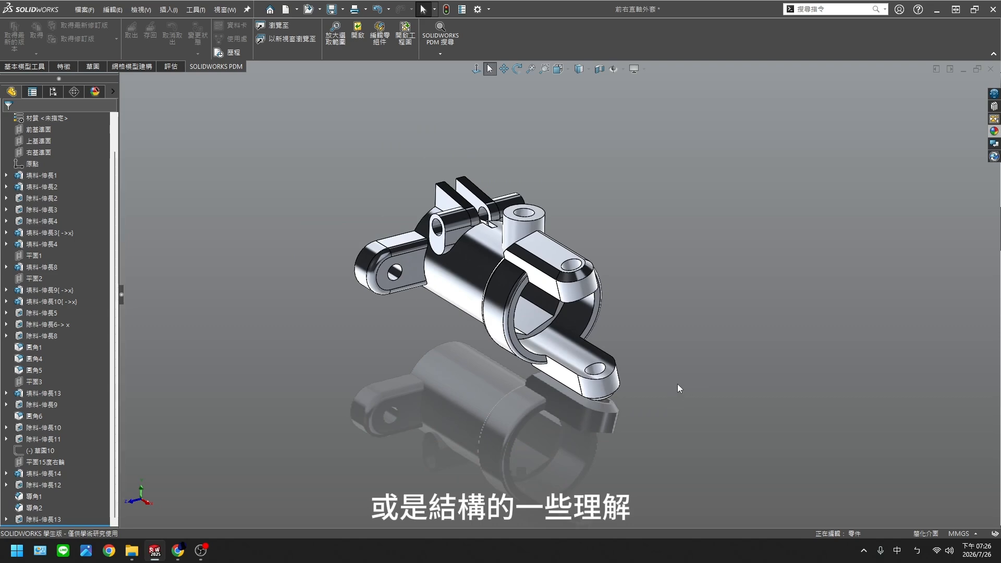
middle_drag(677, 384, 738, 406)
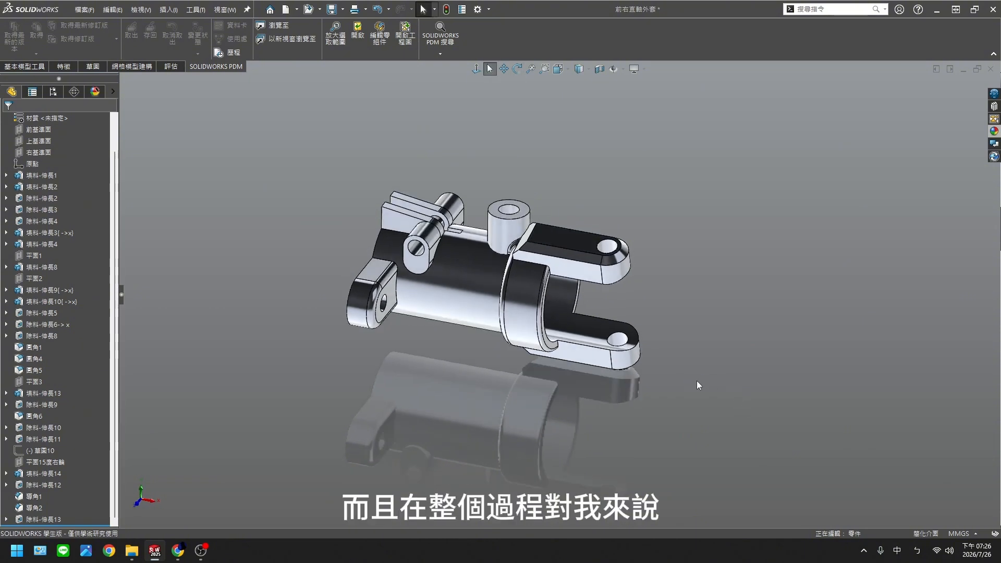
scroll(702, 371, down, 1)
ctrl+middle_drag(717, 360, 784, 412)
scroll(617, 393, up, 1)
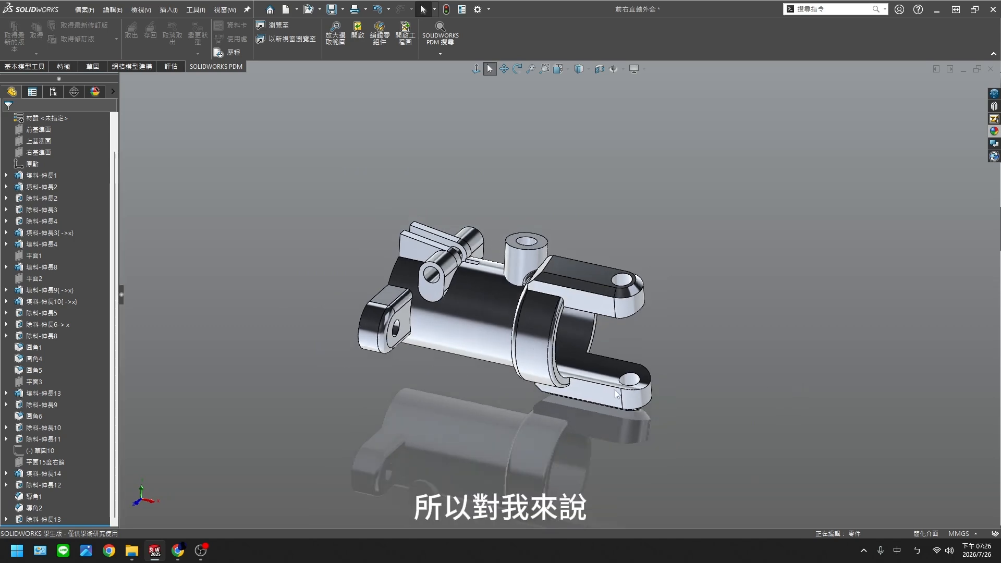
Switch to the left straight-axle sleeve 前左直軸外套-1 and examine its bore, lugs and fork arms from several angles.
mouse_move(165, 556)
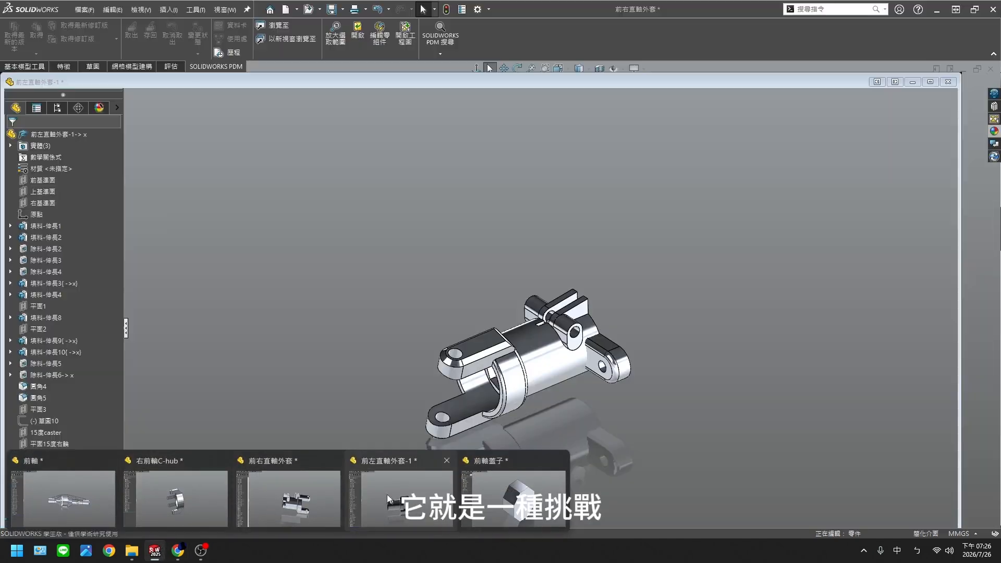
click(389, 493)
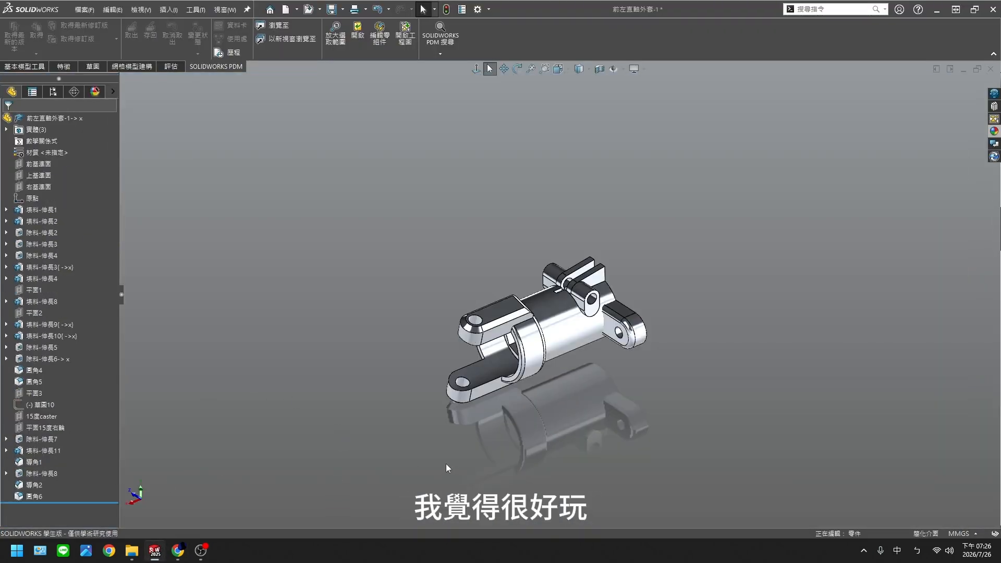
scroll(547, 411, down, 2)
middle_drag(627, 402, 508, 378)
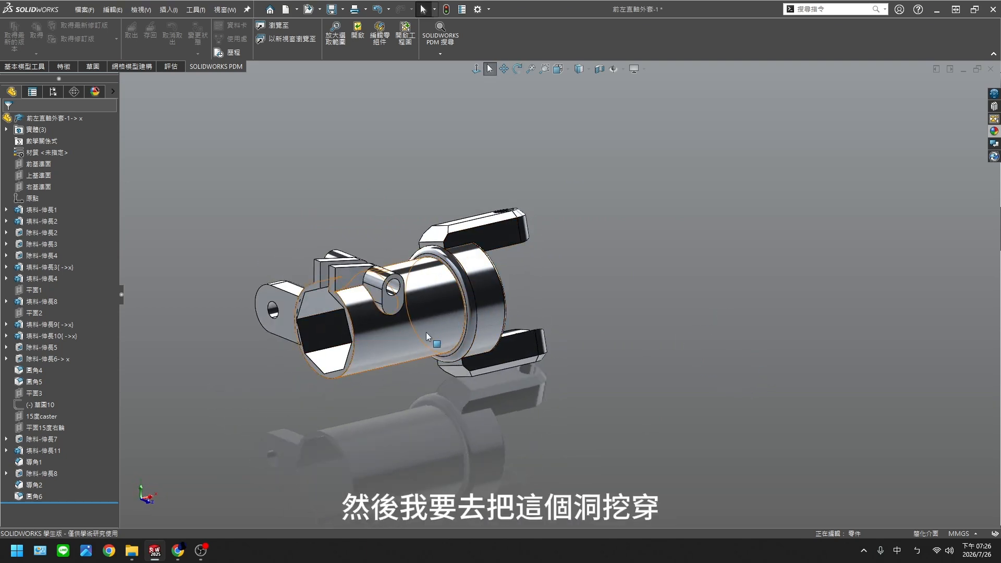
middle_drag(426, 332, 440, 413)
middle_drag(455, 319, 348, 283)
middle_drag(417, 418, 395, 417)
scroll(394, 417, up, 2)
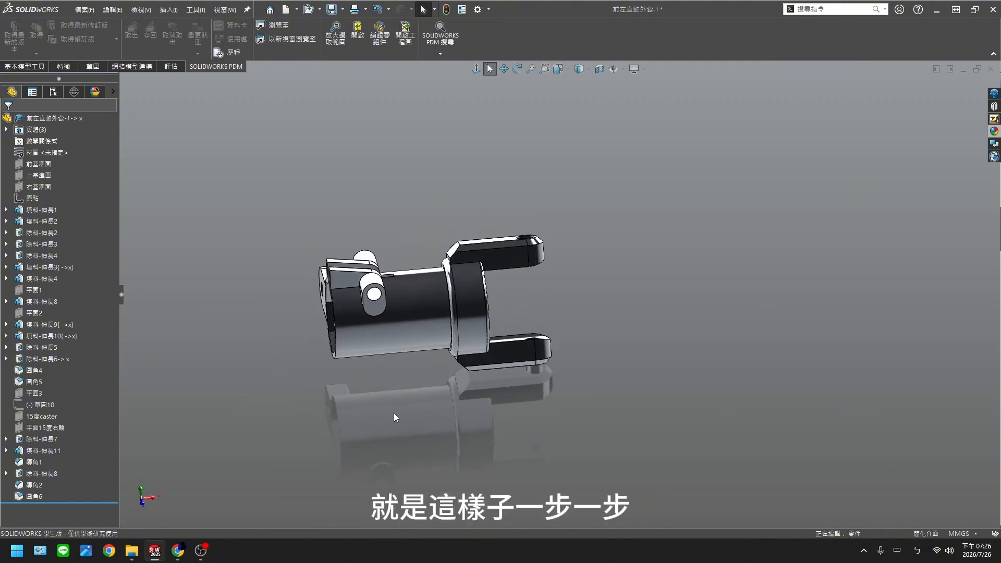
Switch to the front axle cover 前軸蓋子 and roll its history forward from 填料-伸長1 to 填料-伸長3.
mouse_move(158, 555)
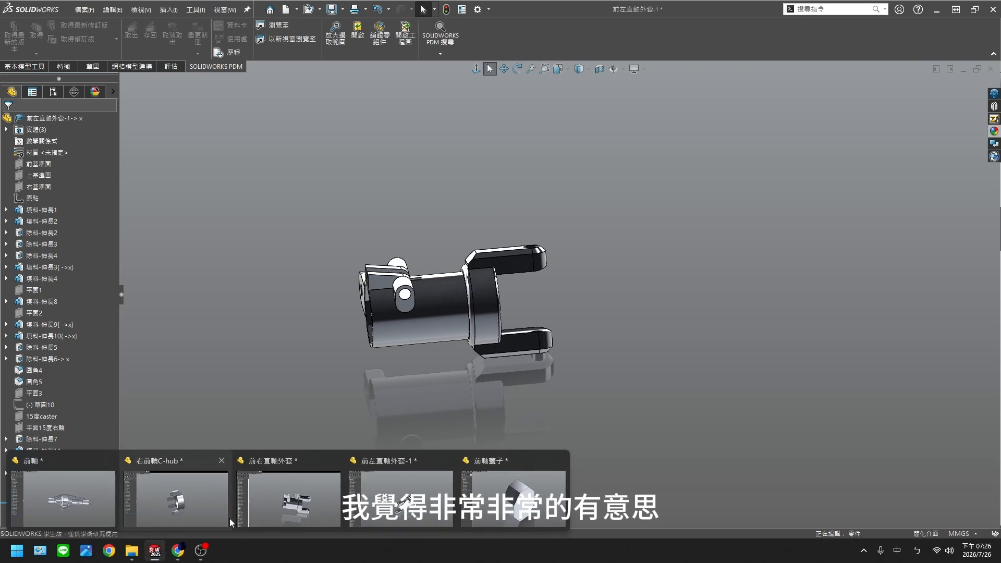
click(513, 498)
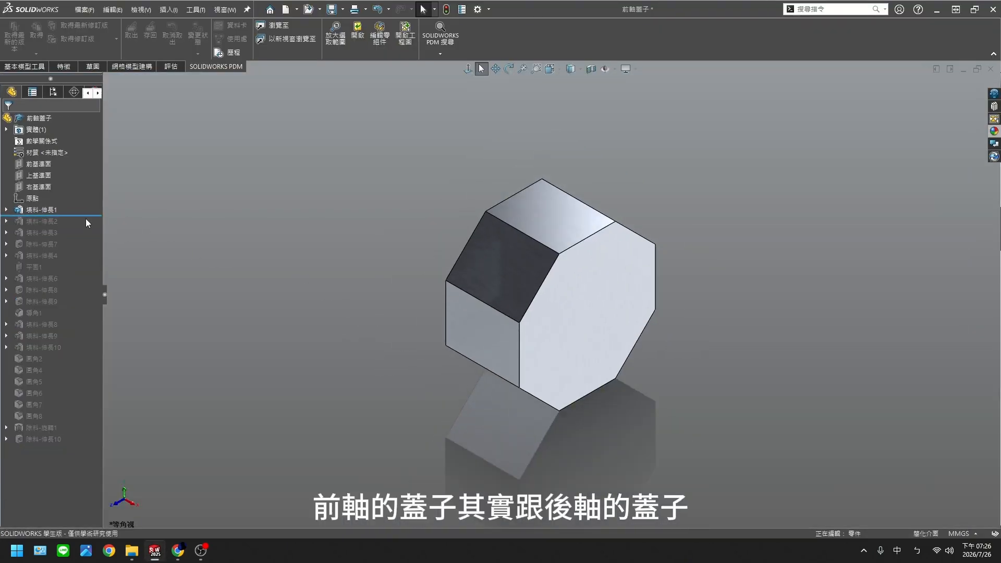
drag(88, 233, 88, 235)
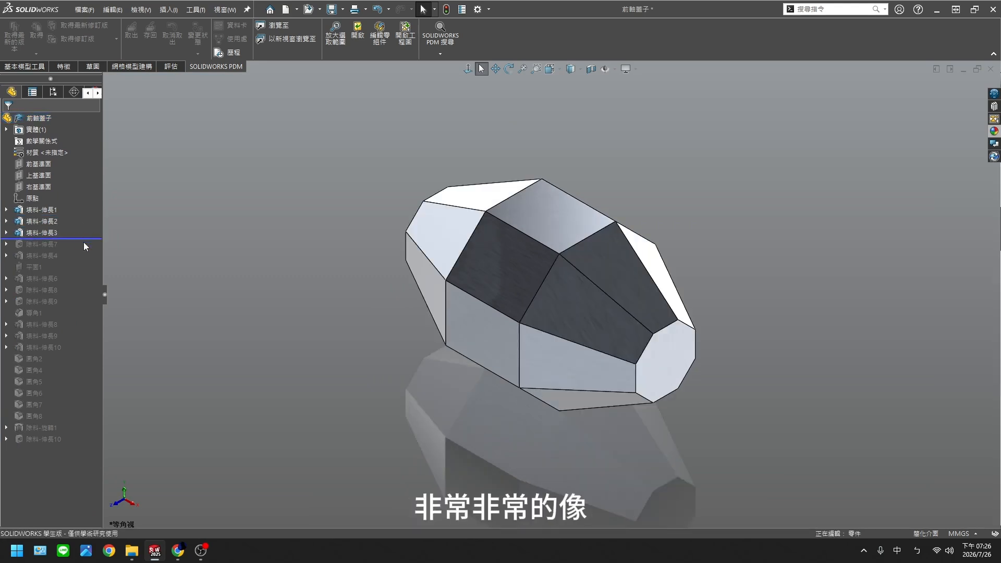
scroll(322, 299, up, 2)
middle_drag(323, 301, 243, 323)
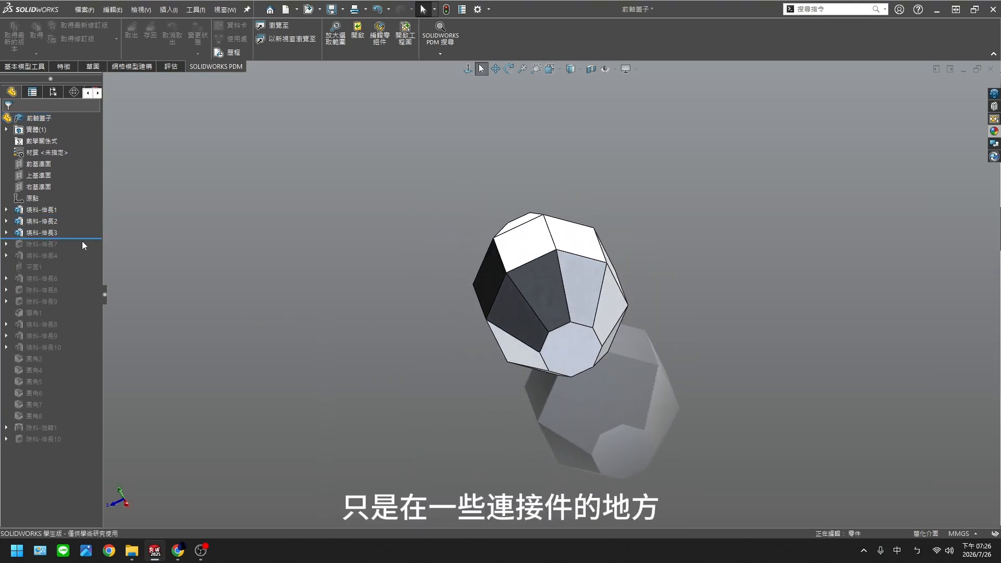
Roll the cover's history forward through 除料-伸長7, 填料-伸長4 and 平面1 to the cylindrical extrusion 填料-伸長6.
drag(83, 259, 84, 260)
middle_drag(277, 350, 400, 329)
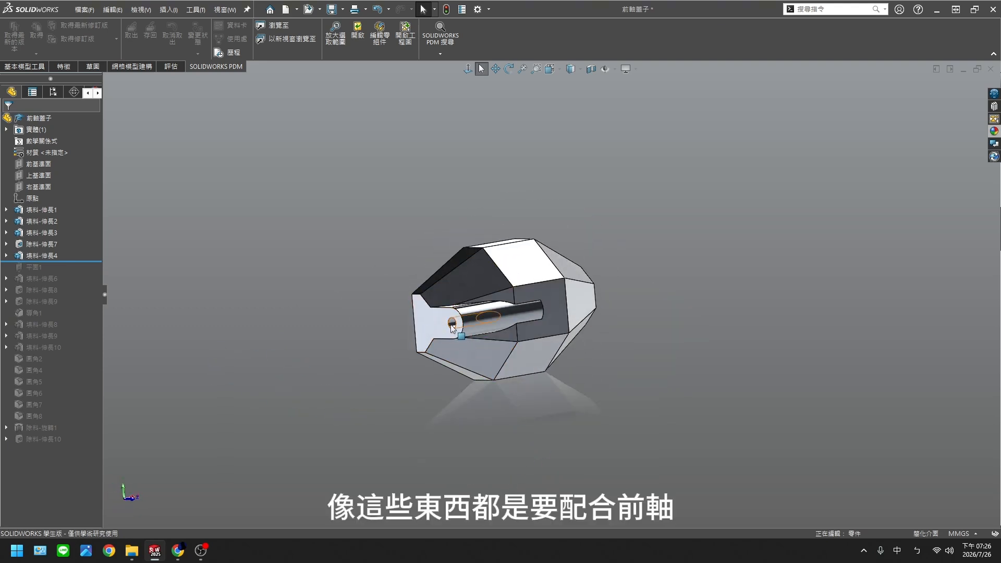
drag(87, 262, 62, 284)
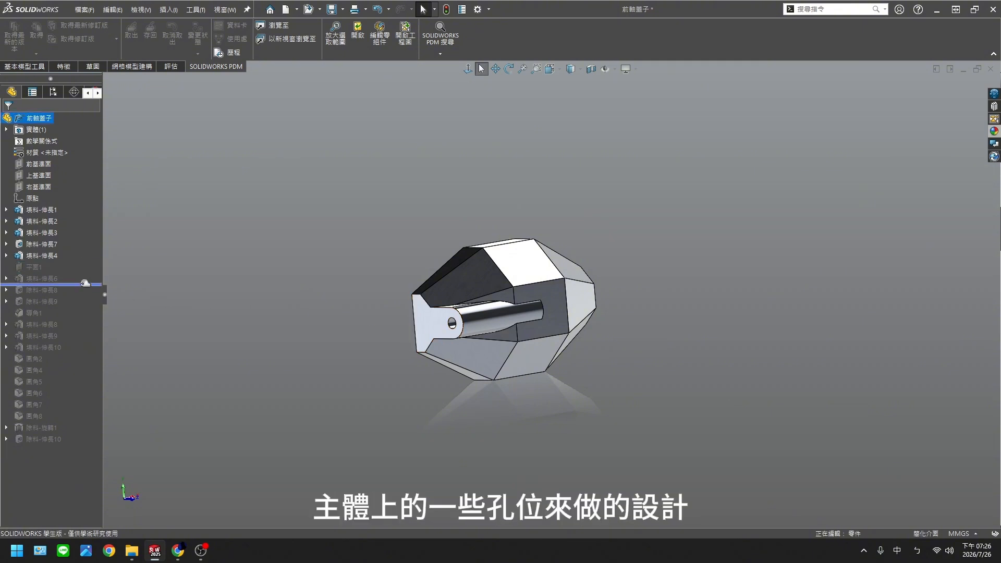
middle_drag(365, 337, 380, 420)
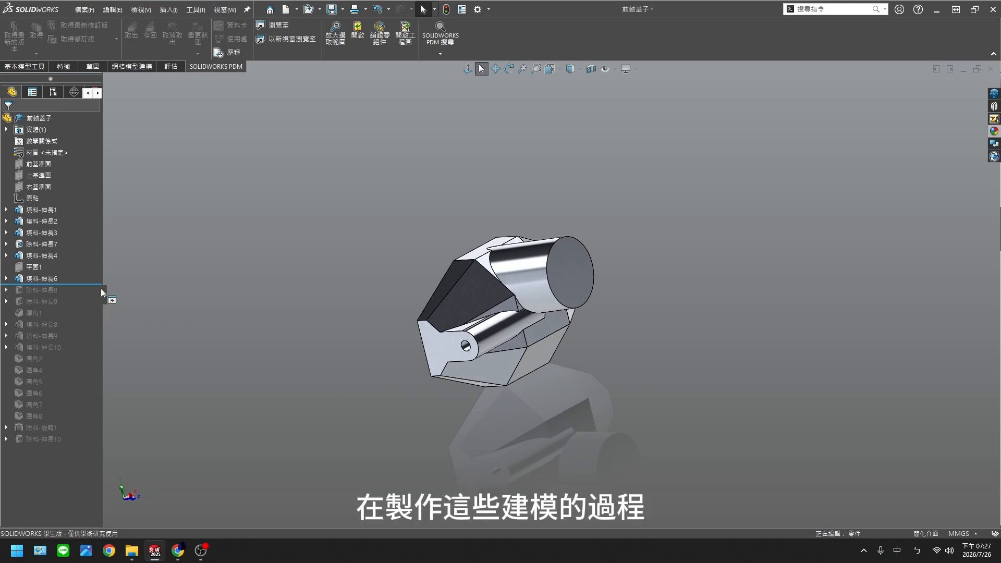
Roll the cover's history forward to the bore cut 除料-伸長8 and examine the bored cylinder from several angles.
drag(86, 285, 80, 298)
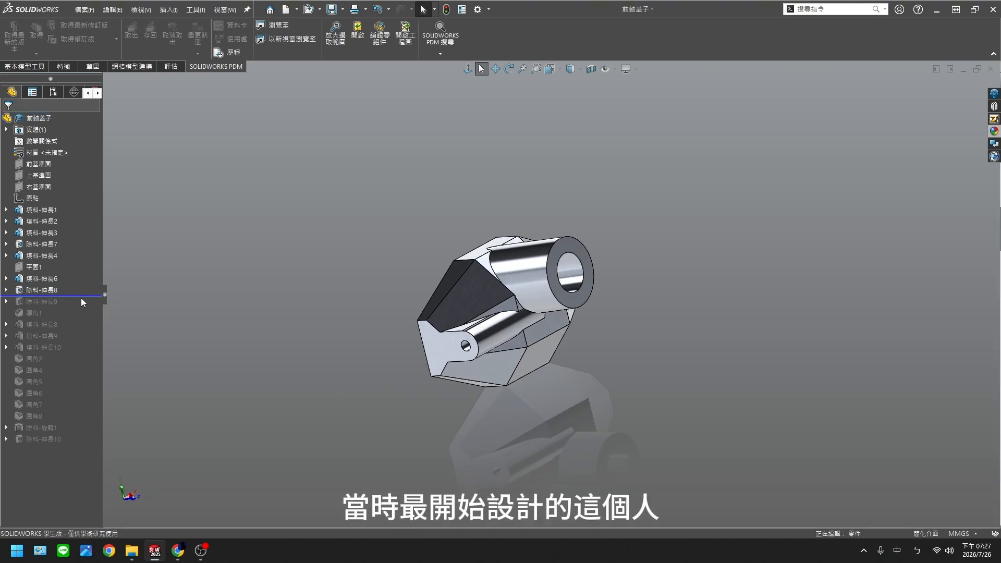
middle_drag(341, 366, 457, 441)
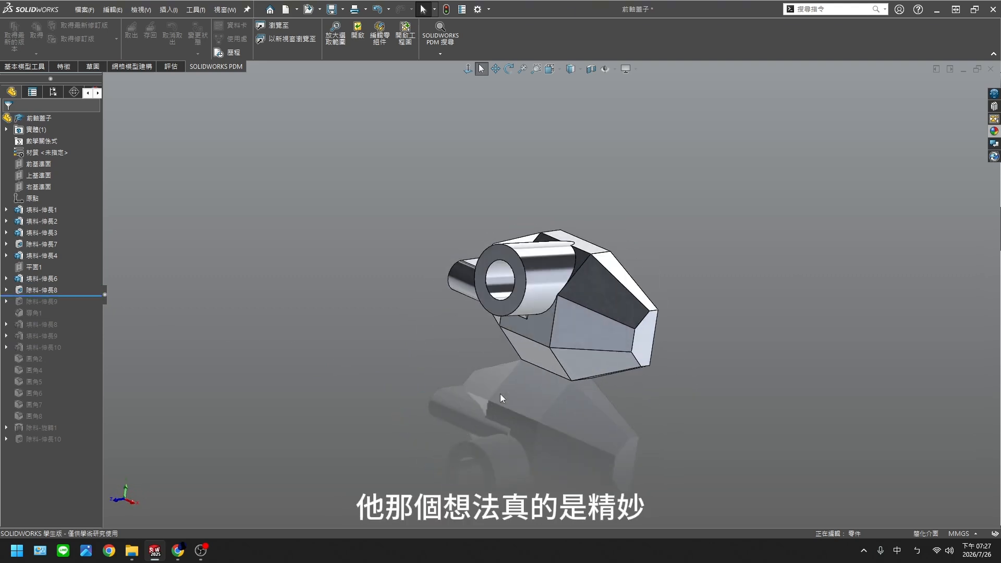
scroll(500, 398, down, 2)
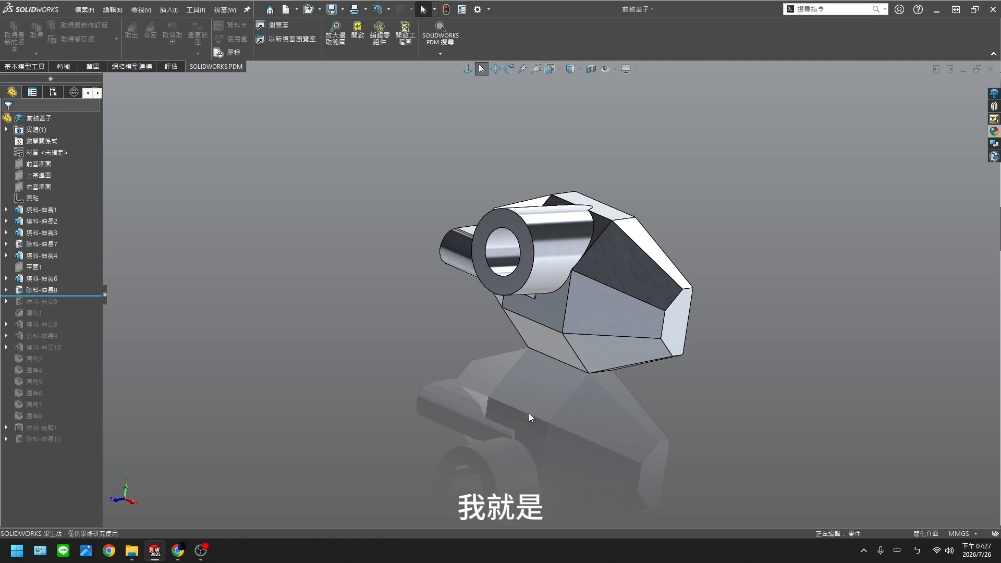
ctrl+middle_drag(529, 413, 444, 404)
middle_drag(460, 443, 576, 403)
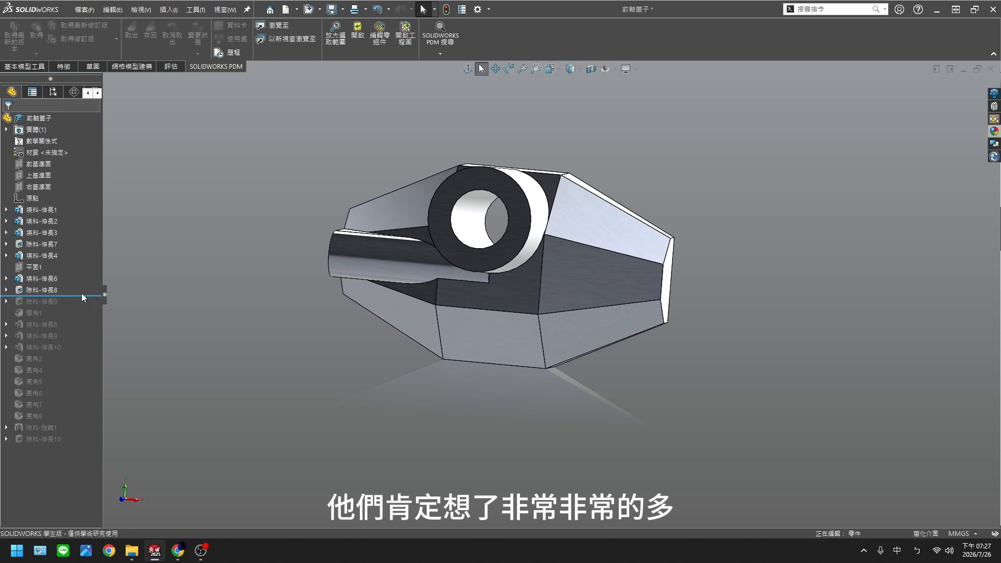
Roll the cover's history forward through 除料-伸長9 and 導角1 to the upright mounting lugs 填料-伸長8 and 填料-伸長9.
drag(81, 295, 83, 321)
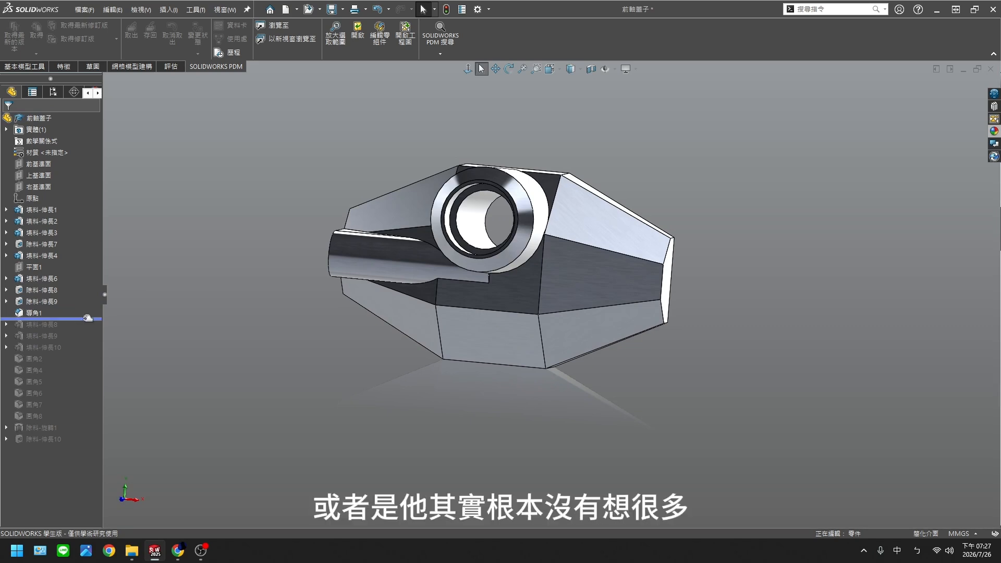
middle_drag(435, 352, 428, 432)
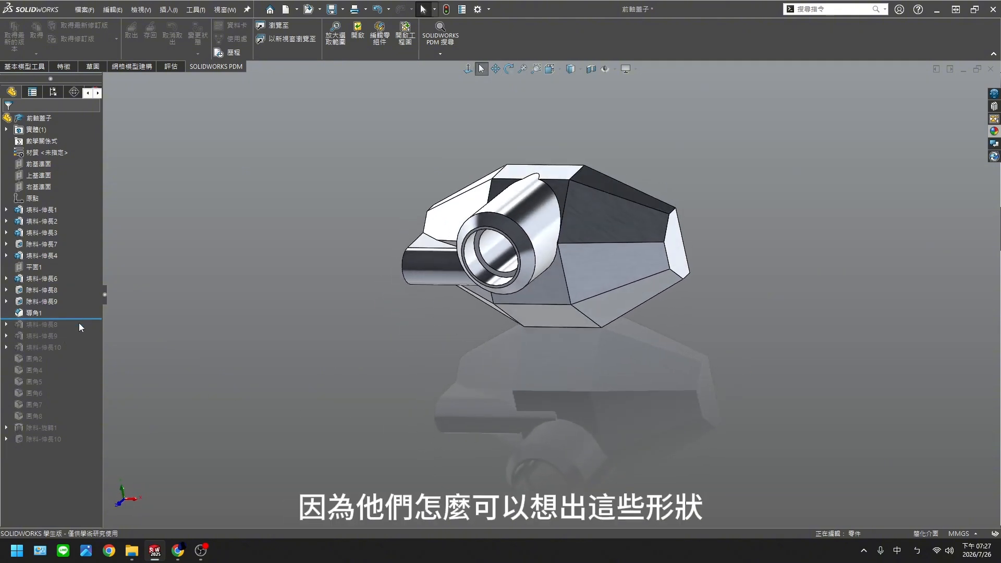
drag(82, 318, 82, 342)
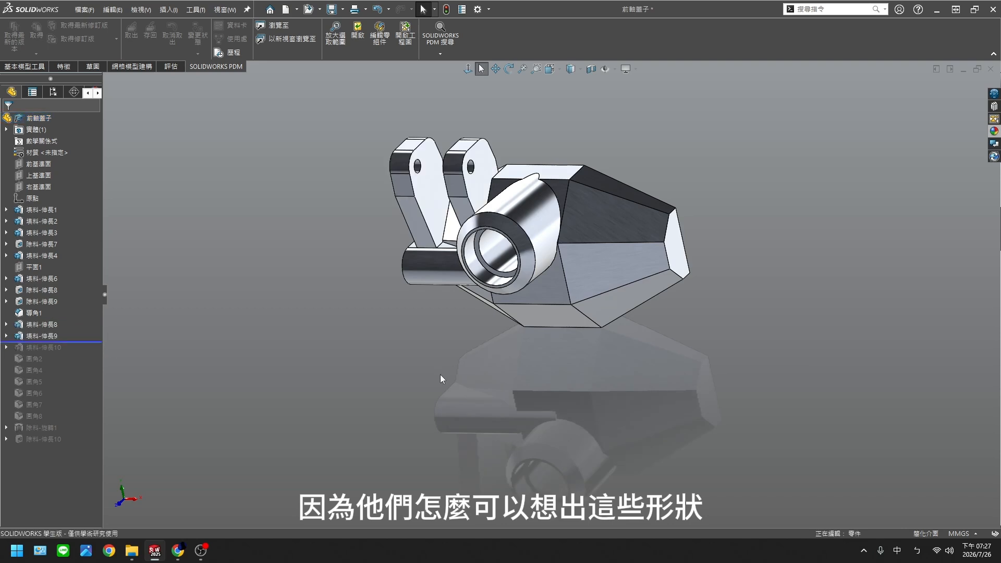
middle_drag(440, 374, 482, 390)
Roll the cover's history forward through 填料-伸長10 and the fillets up to 圓角8, finishing with 除料-旋轉1 and 除料-伸長10.
drag(83, 342, 105, 416)
middle_drag(313, 416, 359, 447)
drag(52, 423, 53, 445)
middle_drag(412, 449, 634, 440)
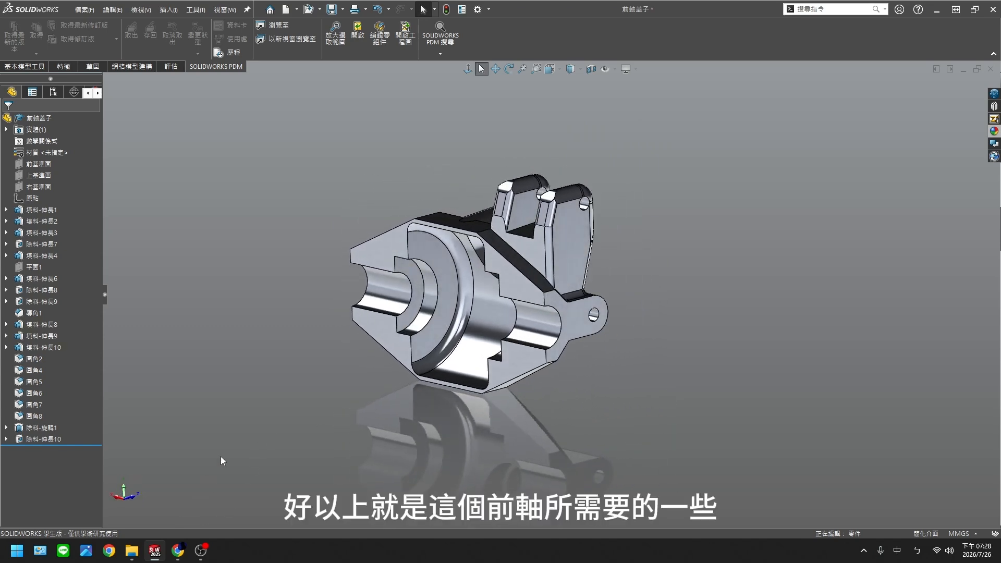
Preview the open windows of the front axle, C-hub, left and right sleeves and cover.
mouse_move(163, 560)
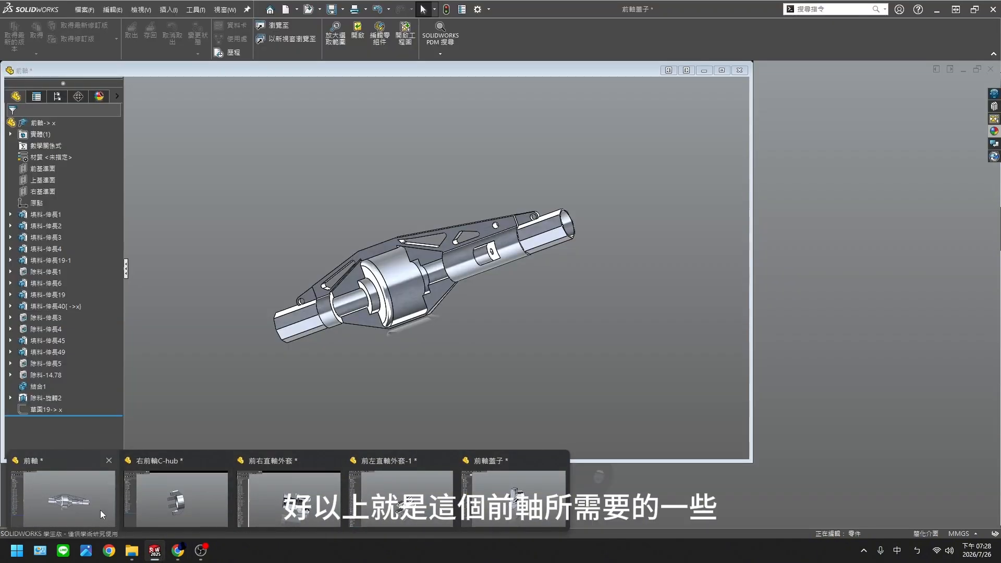
mouse_move(164, 506)
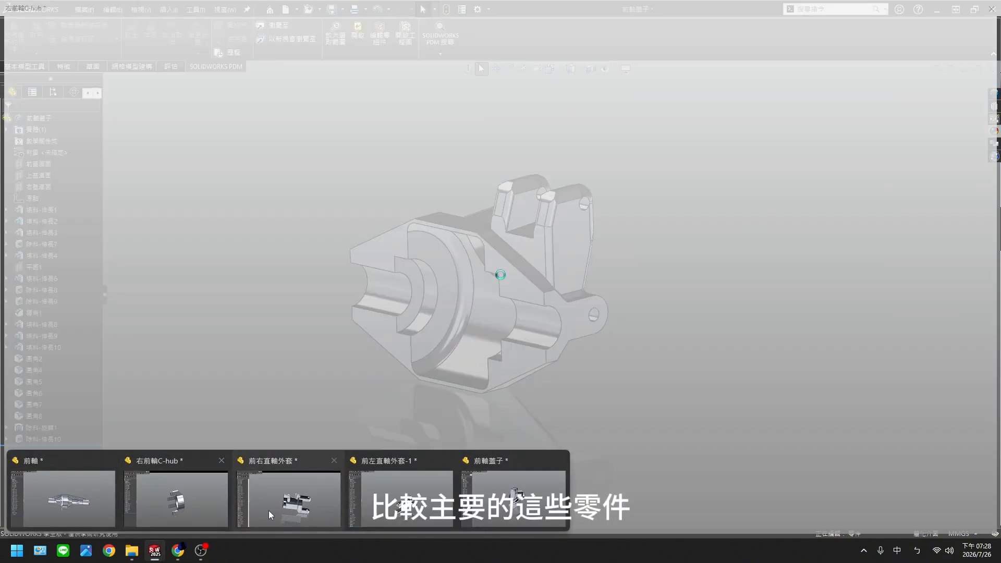
mouse_move(298, 508)
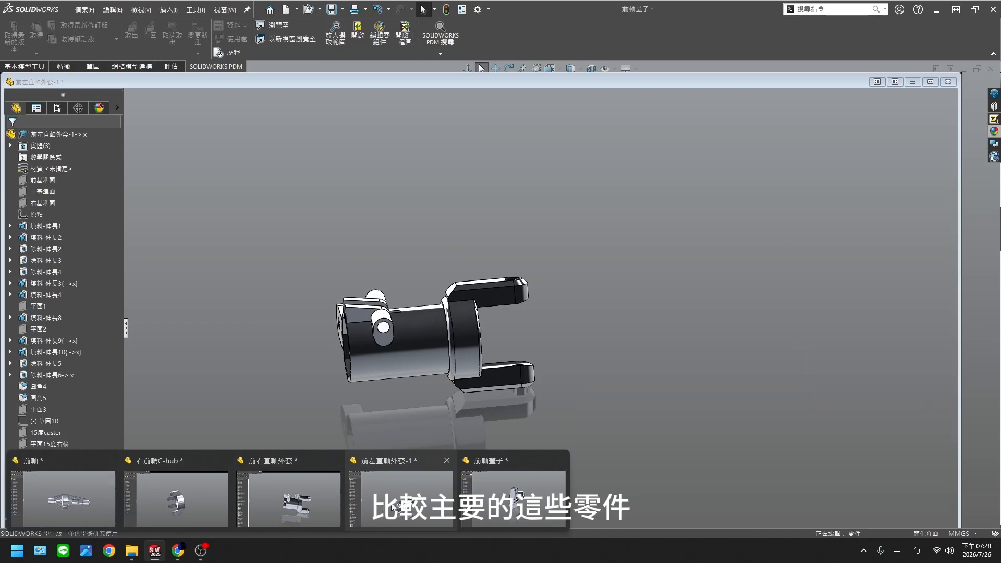
mouse_move(463, 502)
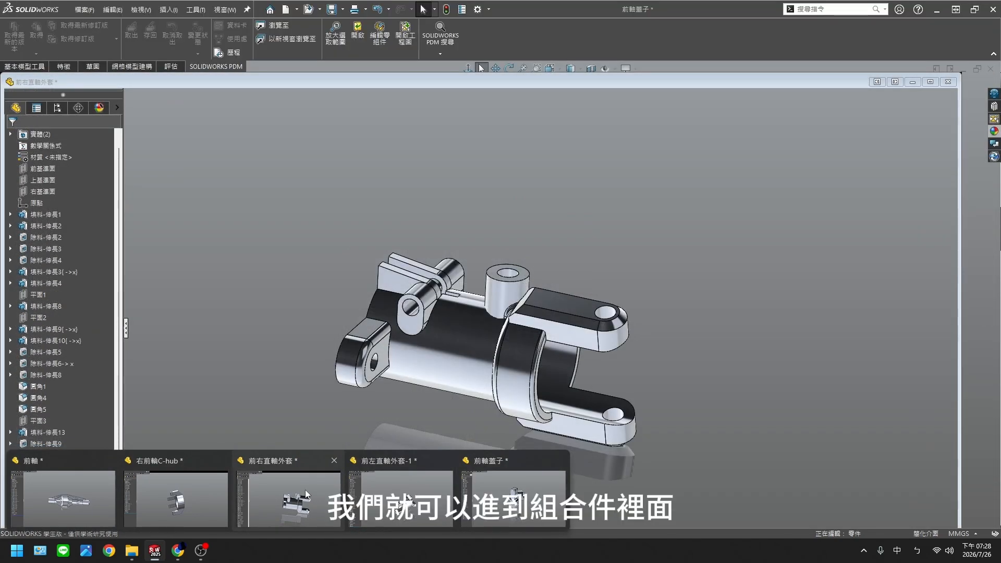
mouse_move(213, 493)
mouse_move(73, 492)
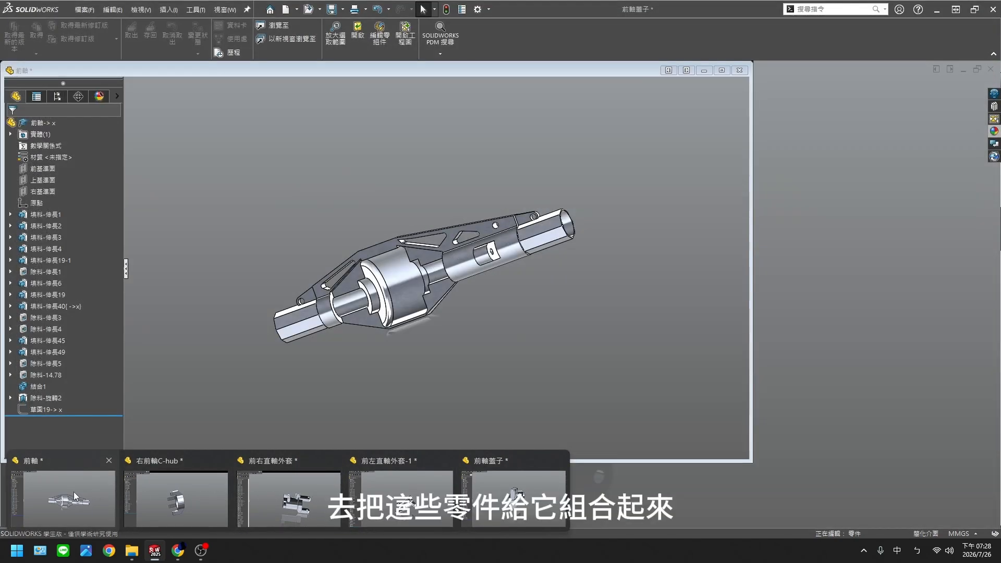